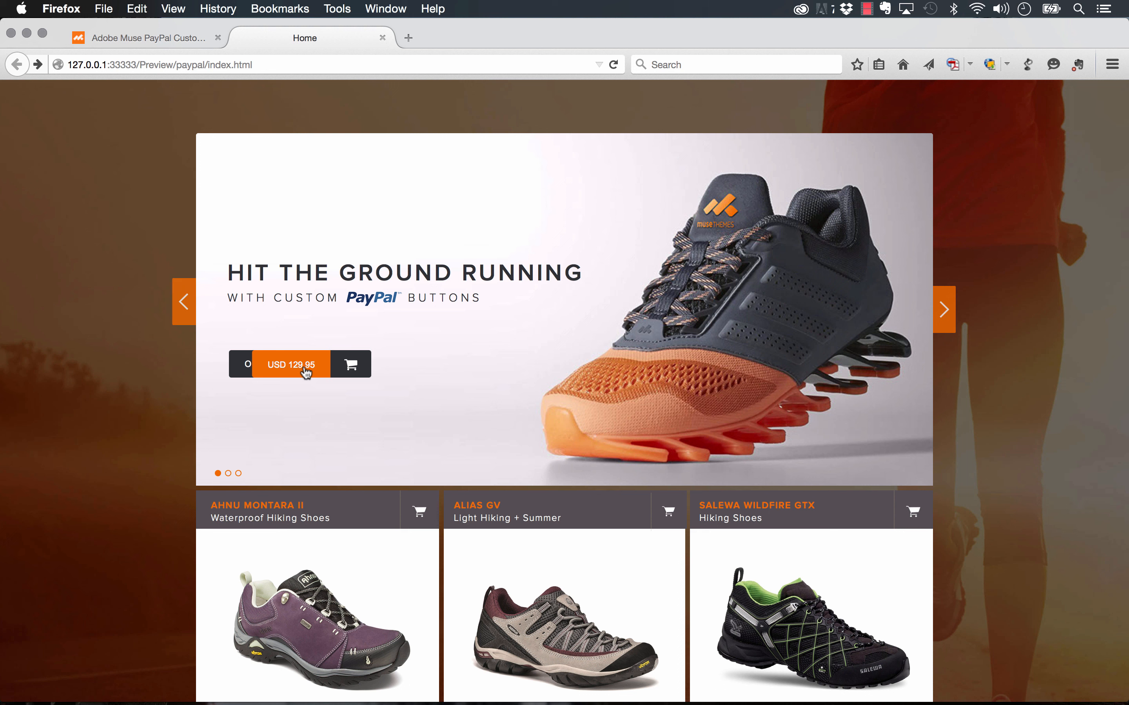
- Open PayPal checkout for one Test Product at $129.95 from the orange USD 129.95 button
{"action": "left_click", "coordinate": [306, 374]}
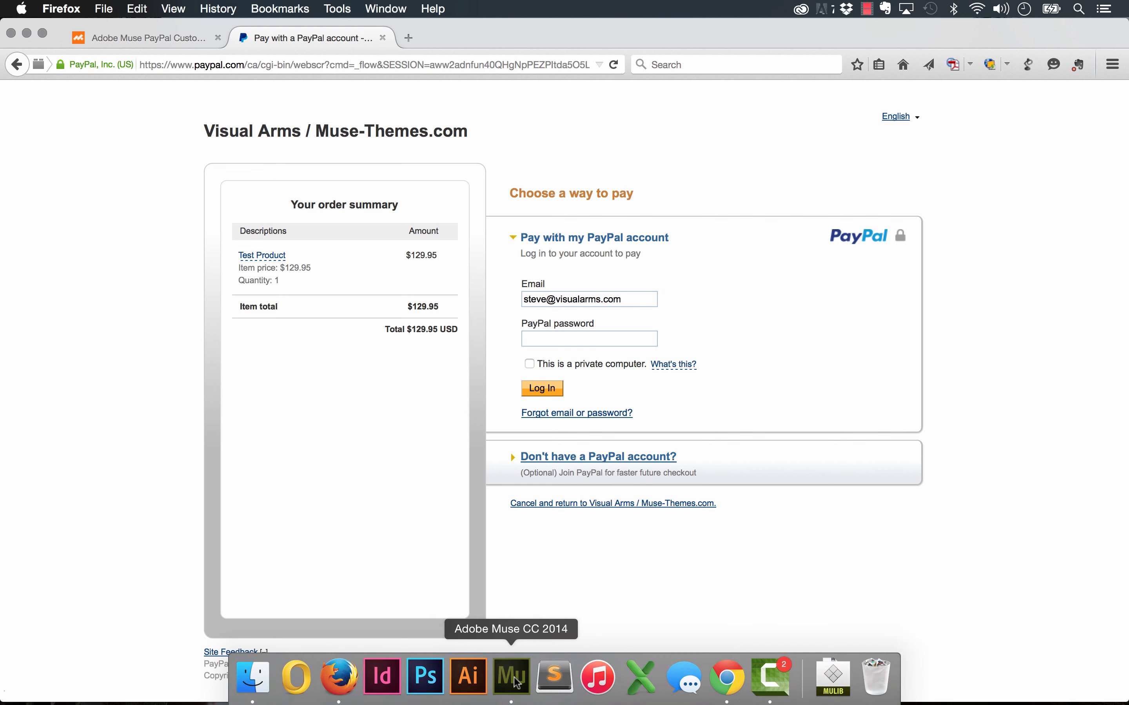
{"action": "left_click", "coordinate": [511, 686]}
- Drag the Paypal Custom Buttons widget from the Library onto the Home page and open its options
{"action": "left_click", "coordinate": [238, 82]}
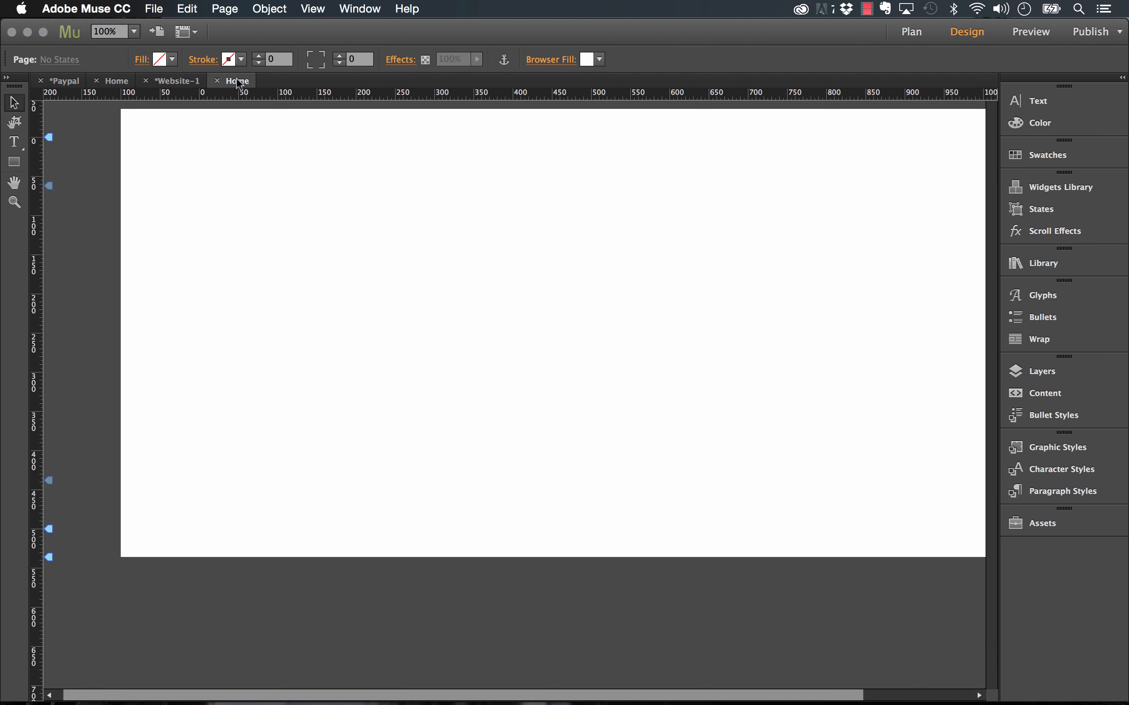
{"action": "left_click_drag", "start_coordinate": [779, 270], "coordinate": [720, 275]}
{"action": "left_click", "coordinate": [1066, 266]}
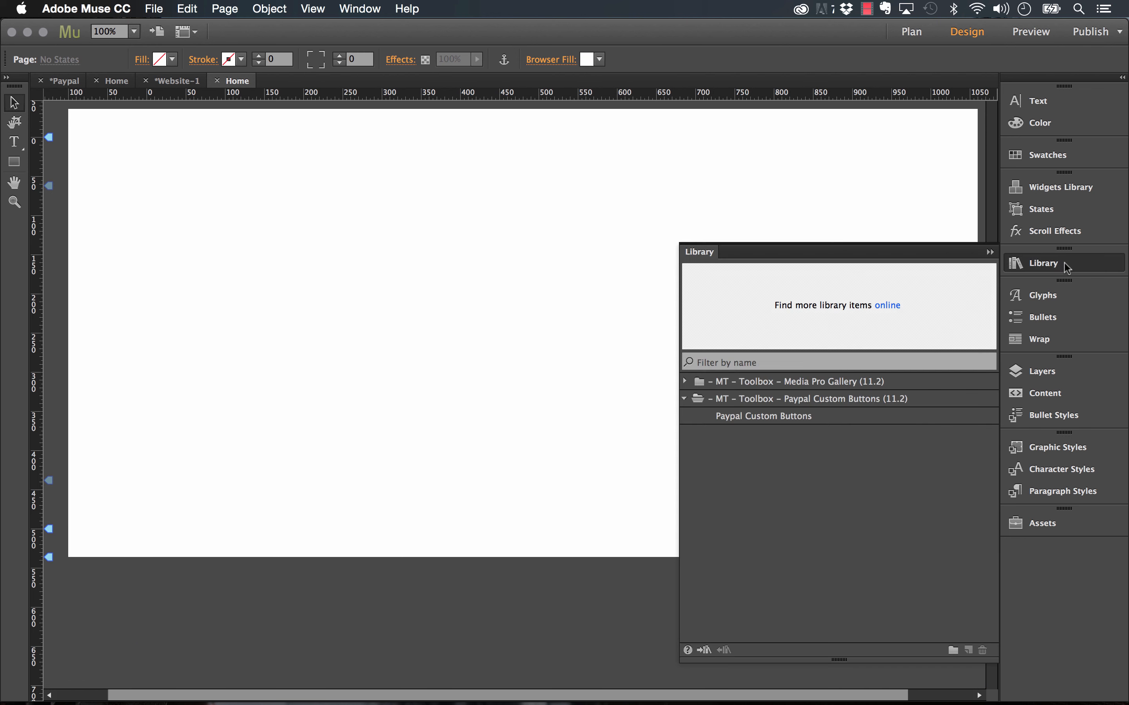
{"action": "left_click_drag", "start_coordinate": [766, 414], "coordinate": [212, 223]}
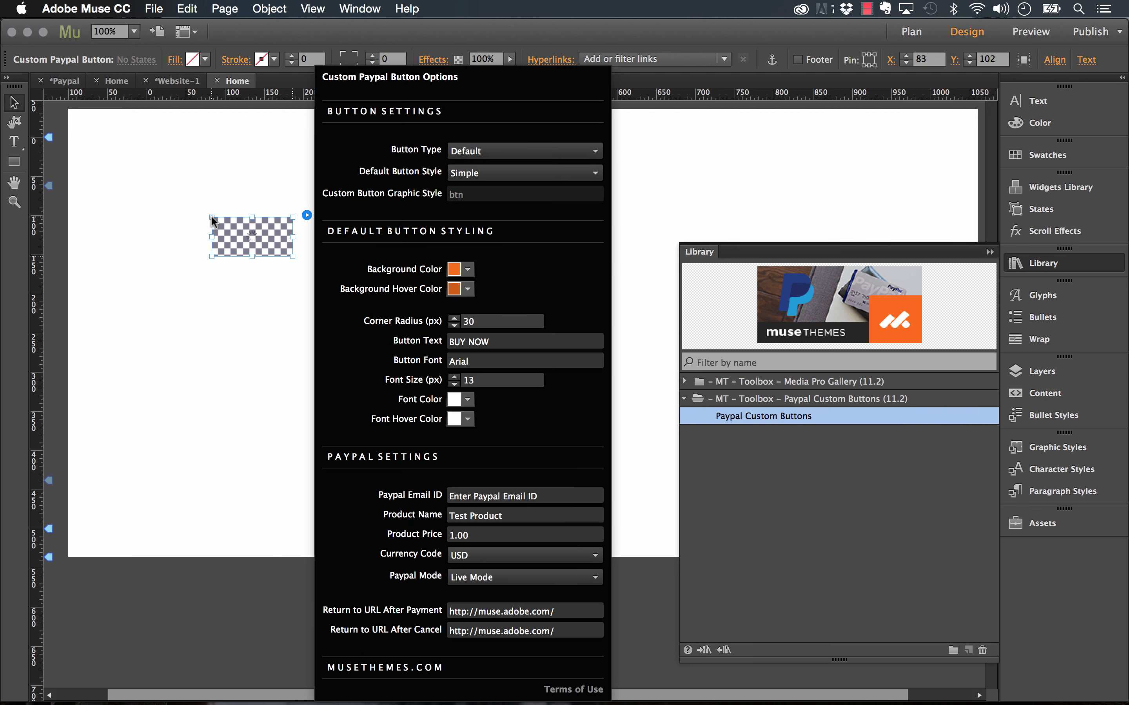
{"action": "left_click", "coordinate": [1036, 264]}
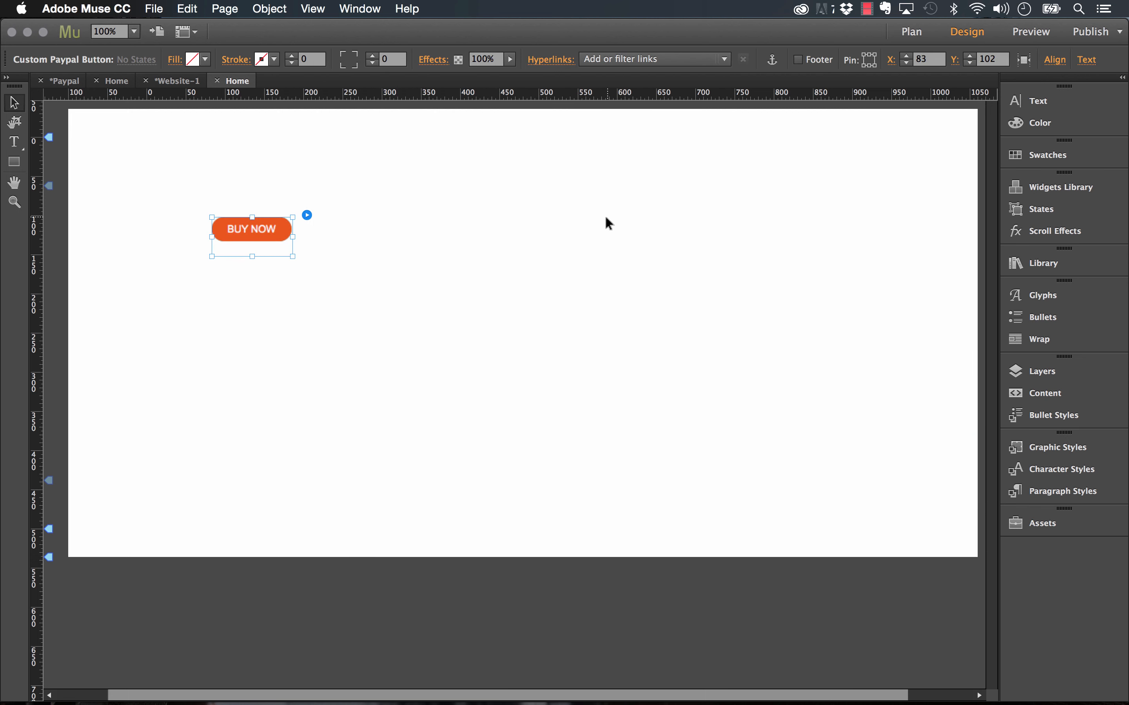
{"action": "left_click", "coordinate": [306, 216]}
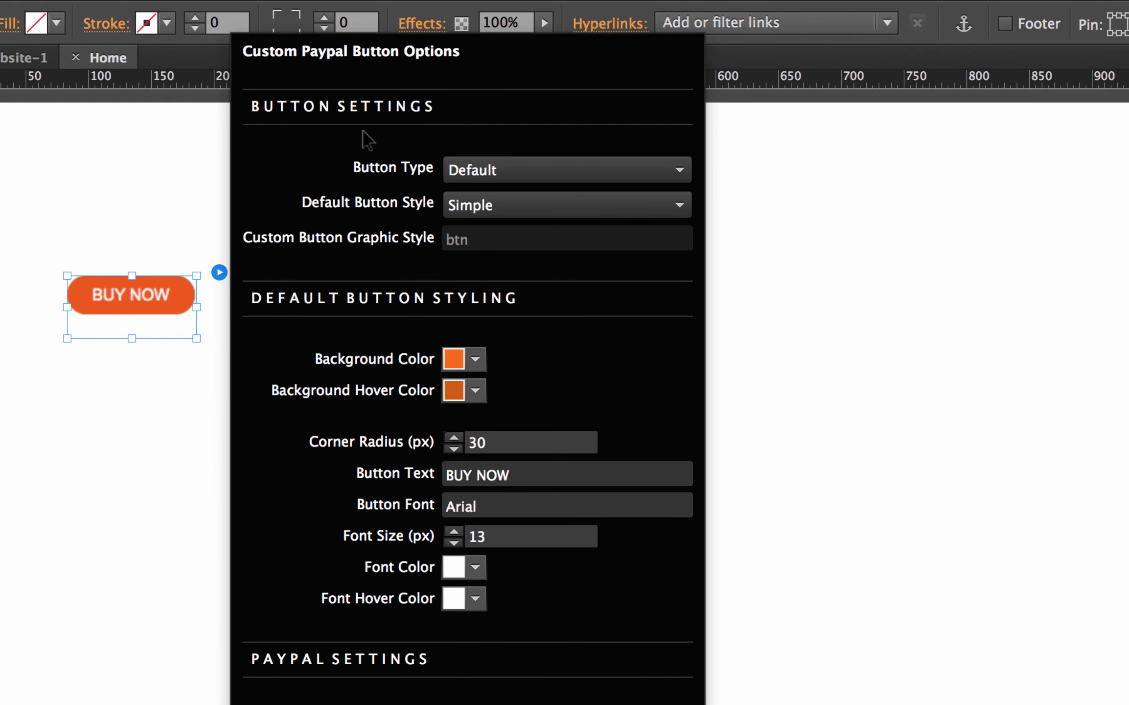
- Keep the Default button type, choose the Round style, and set the font colour to black (000000)
{"action": "left_click", "coordinate": [462, 172]}
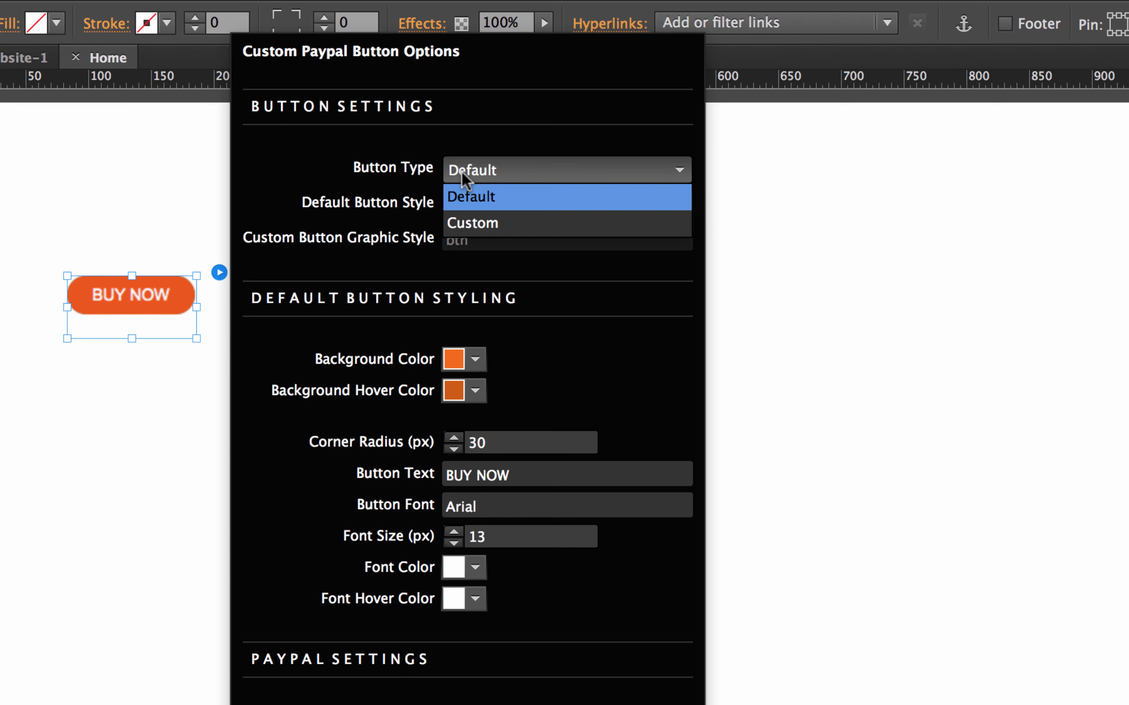
{"action": "left_click", "coordinate": [477, 172]}
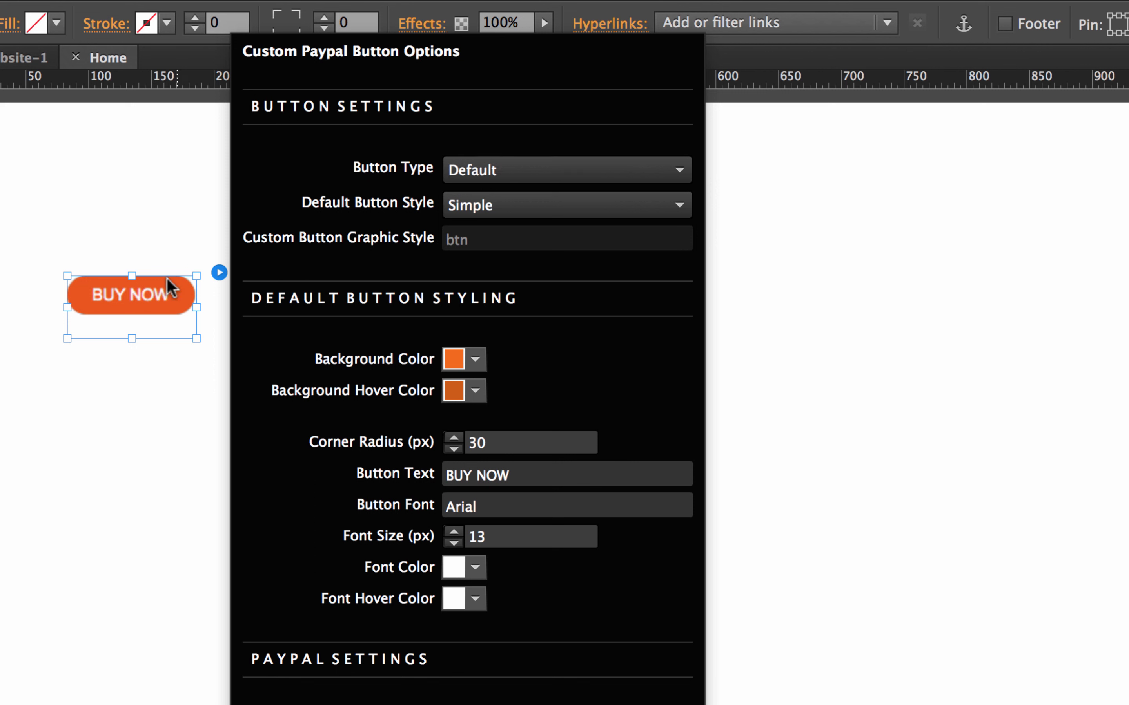
{"action": "left_click", "coordinate": [496, 214]}
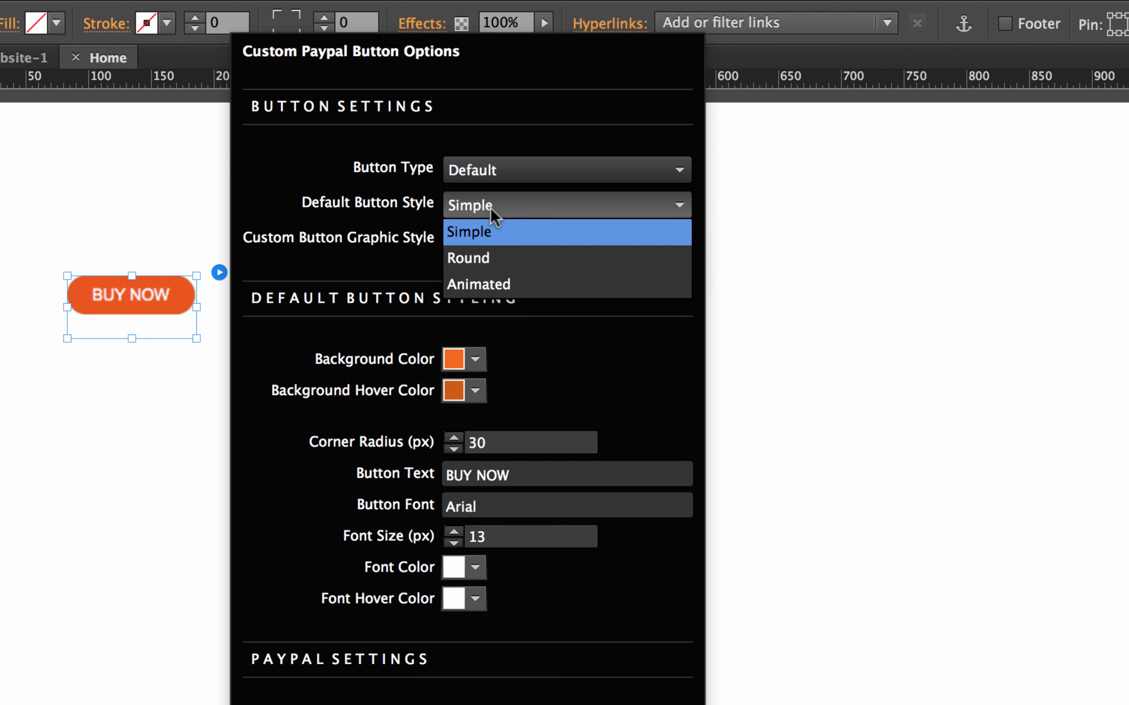
{"action": "left_click", "coordinate": [500, 262]}
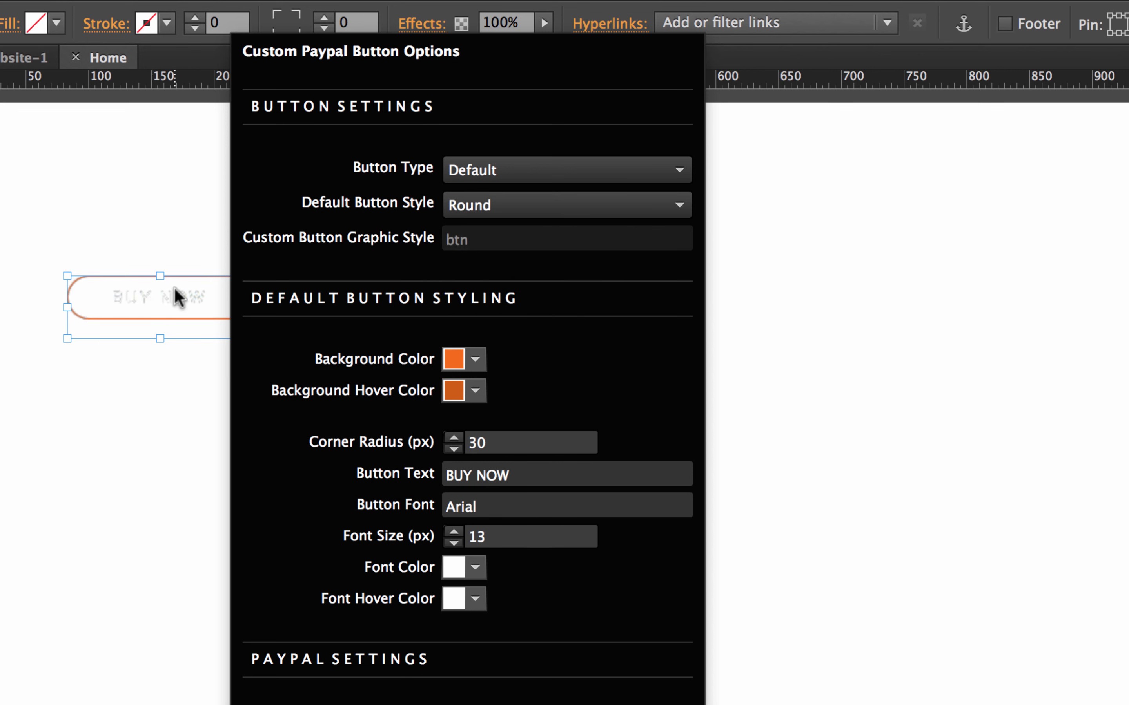
{"action": "left_click", "coordinate": [474, 569]}
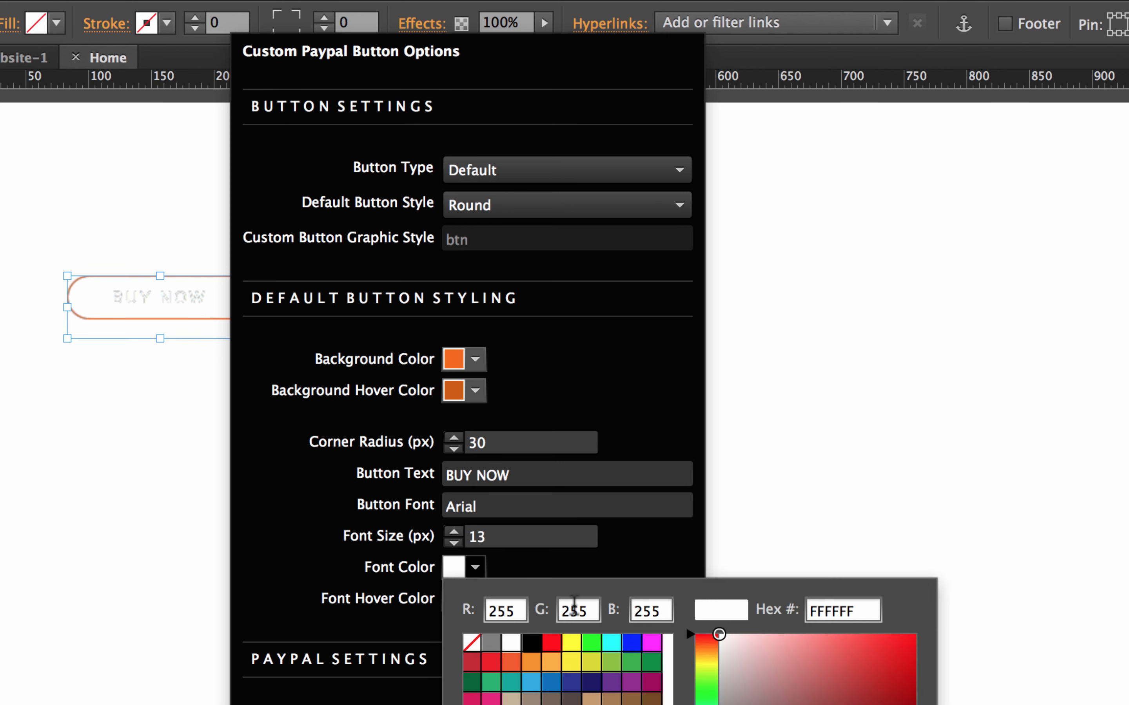
{"action": "left_click", "coordinate": [533, 645]}
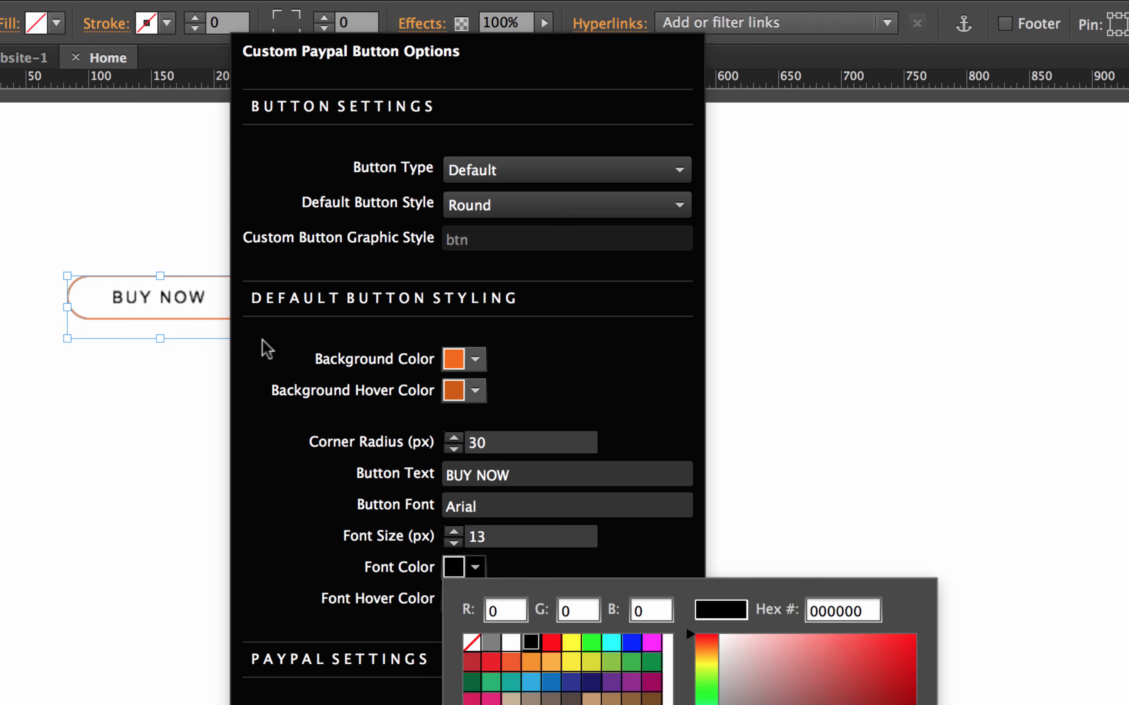
- Switch the button to the Animated style with white text, then change its type to Custom
{"action": "left_click", "coordinate": [537, 207]}
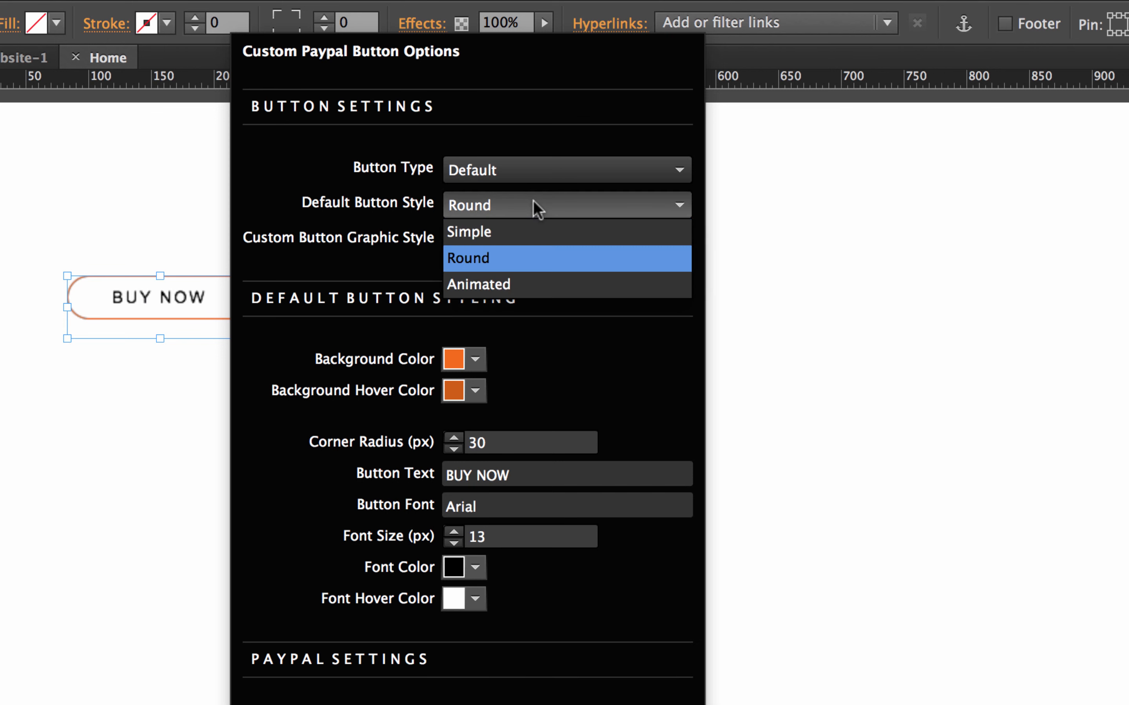
{"action": "left_click", "coordinate": [504, 285]}
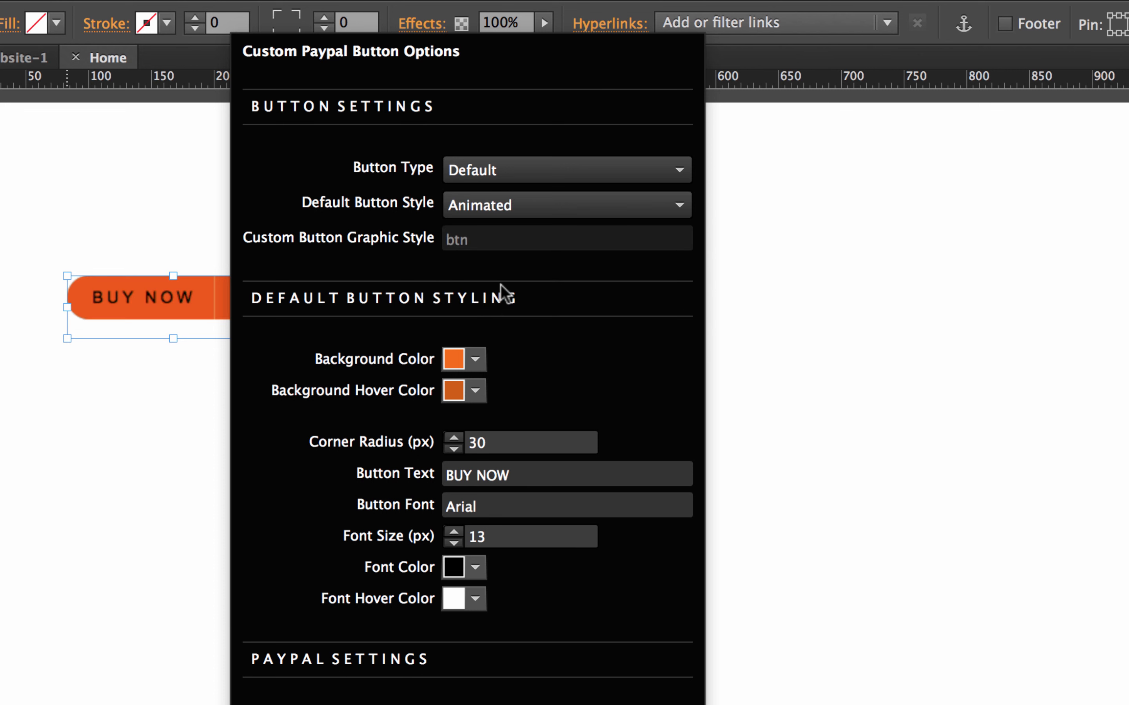
{"action": "left_click", "coordinate": [475, 567]}
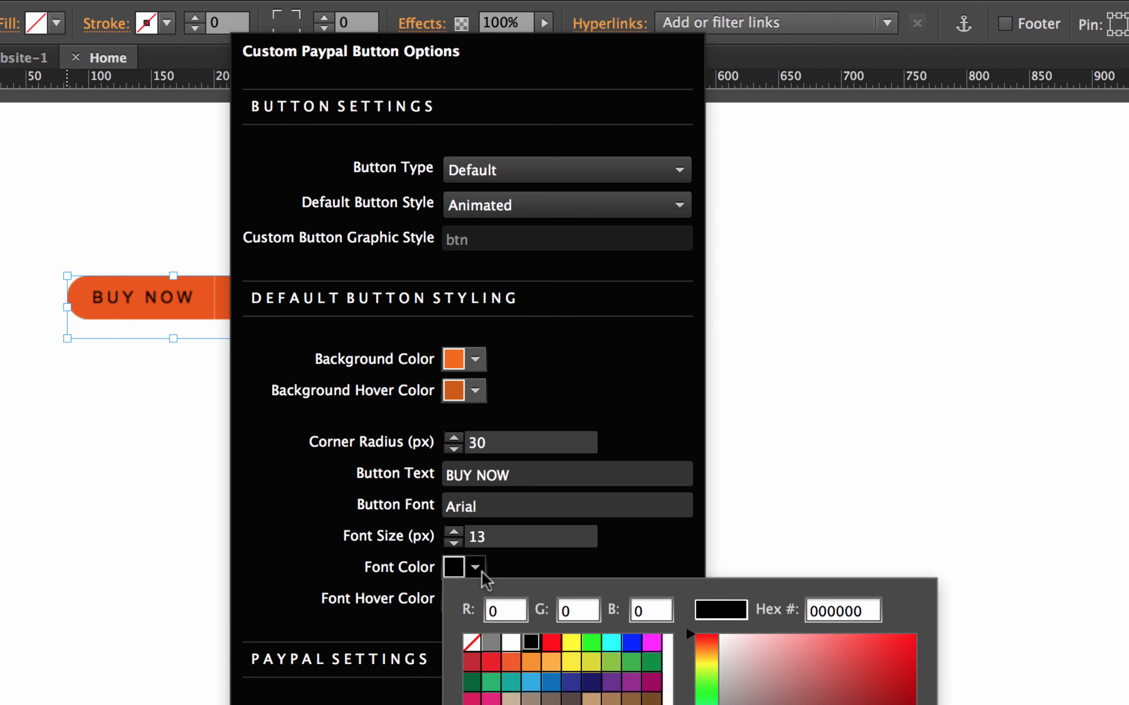
{"action": "left_click", "coordinate": [511, 643]}
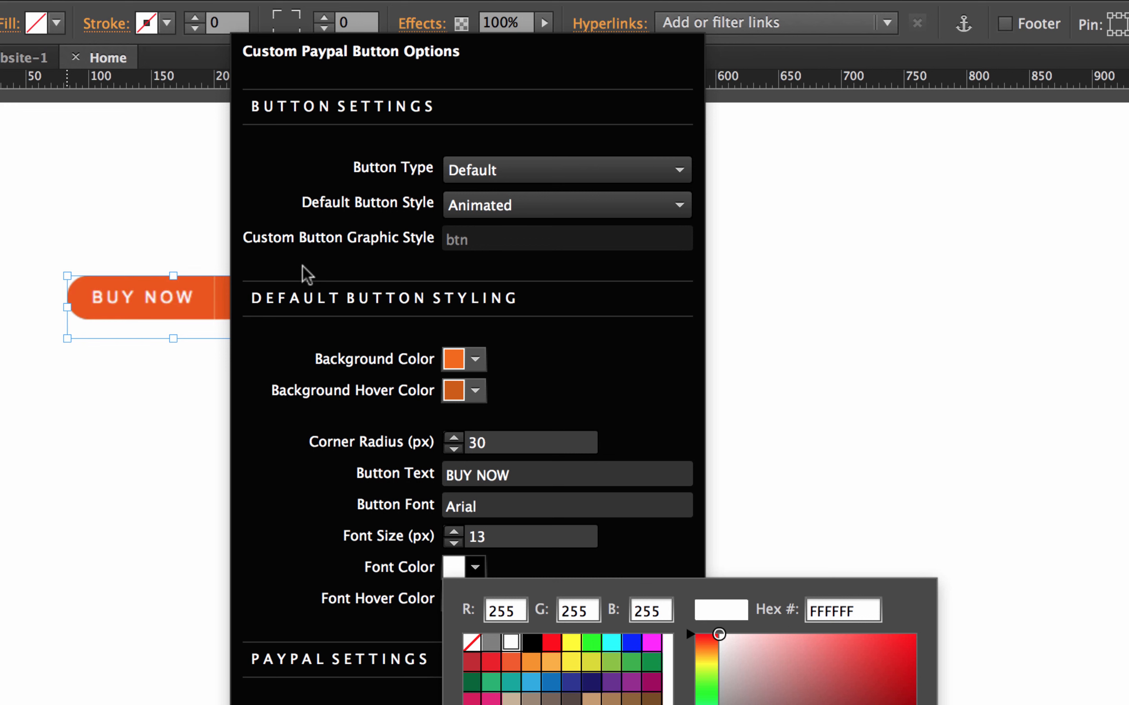
{"action": "left_click", "coordinate": [365, 228]}
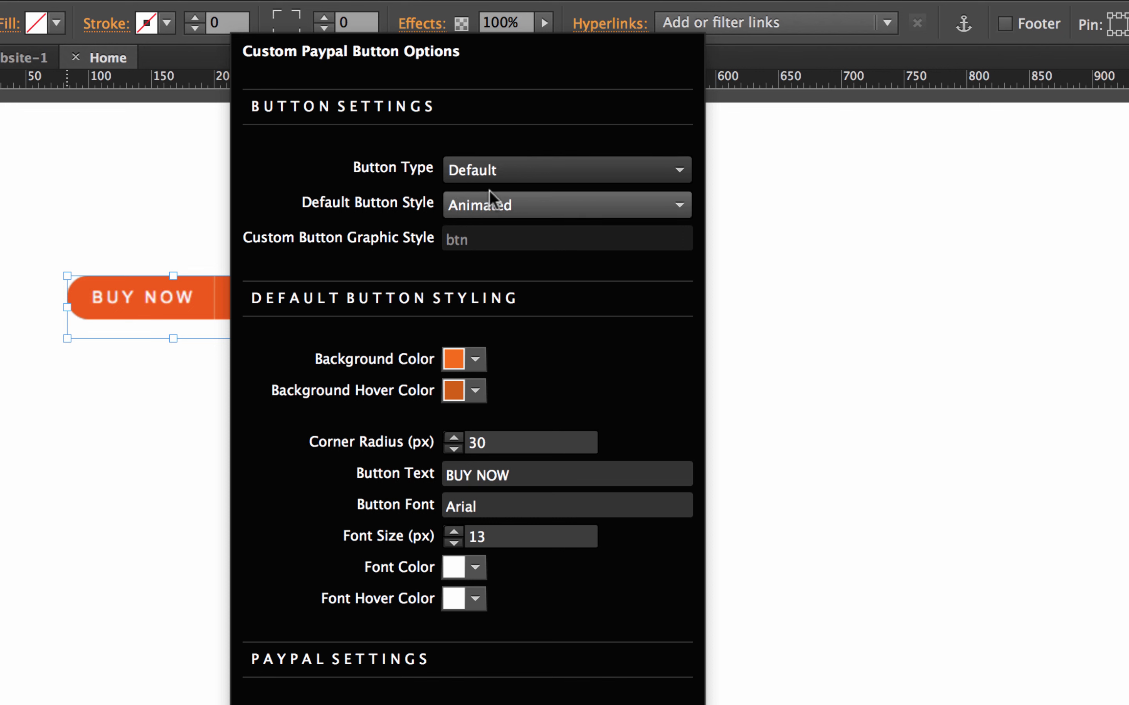
{"action": "left_click", "coordinate": [493, 174]}
{"action": "left_click", "coordinate": [491, 226]}
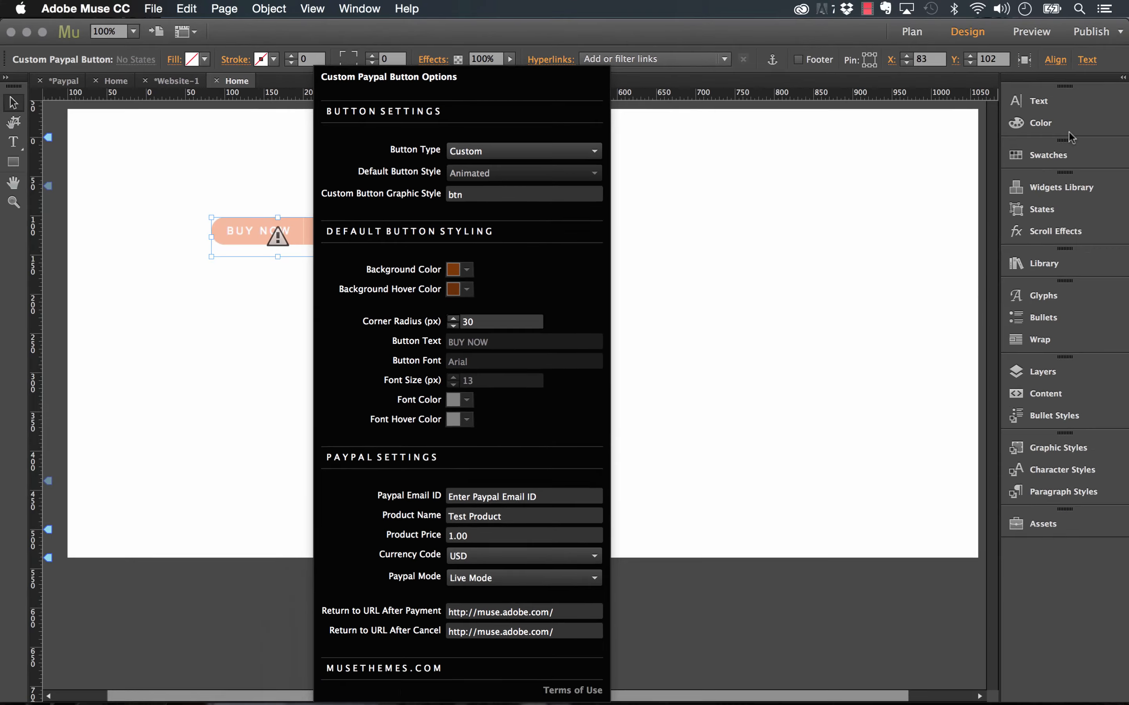
- Place a State Button from the Widgets Library's Buttons folder onto the page
{"action": "left_click", "coordinate": [1064, 188]}
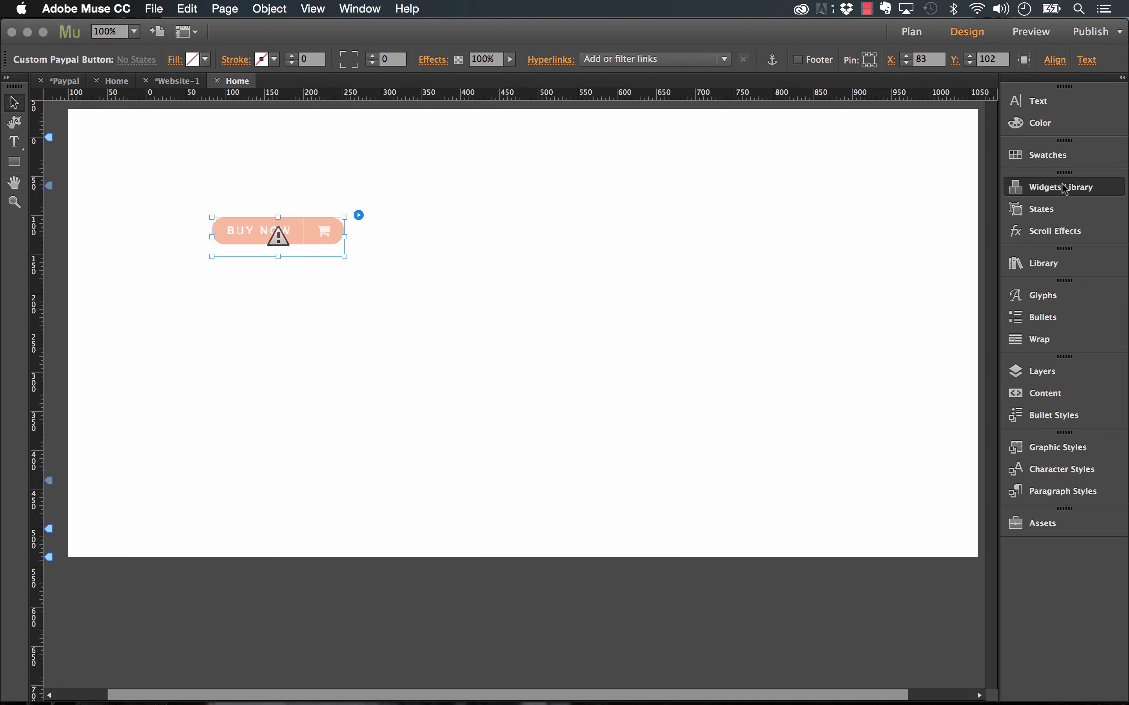
{"action": "left_click", "coordinate": [1065, 188]}
{"action": "left_click", "coordinate": [834, 286]}
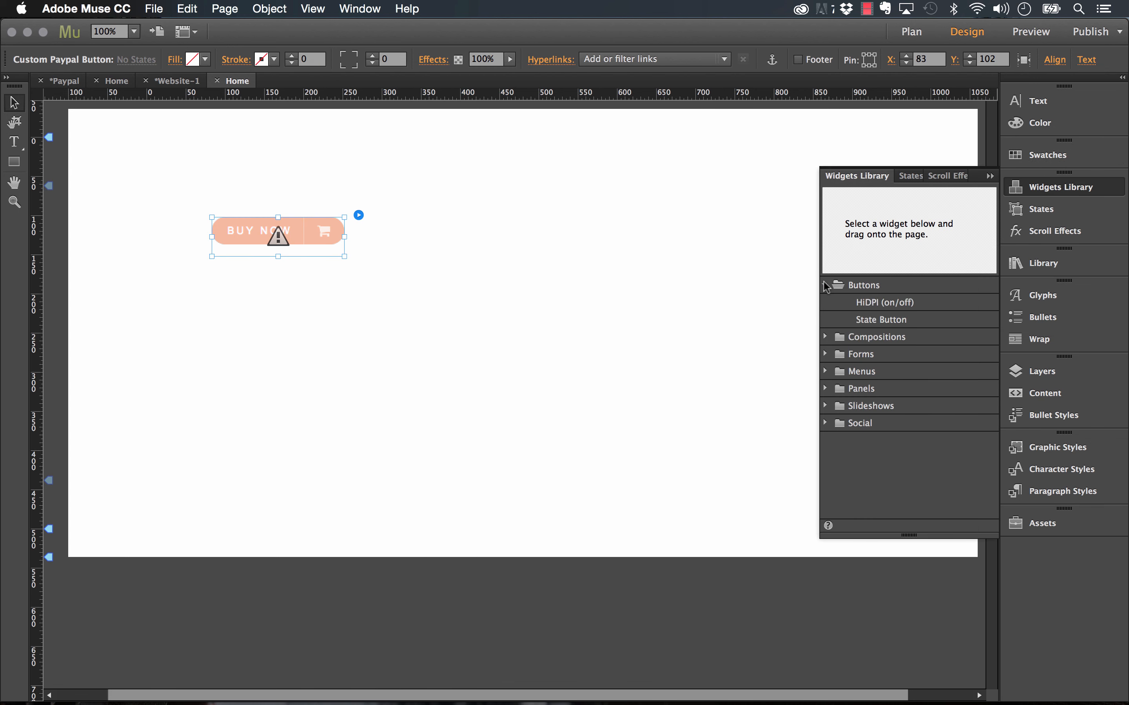
{"action": "left_click", "coordinate": [863, 322]}
{"action": "left_click_drag", "start_coordinate": [863, 322], "coordinate": [486, 213]}
{"action": "left_click_drag", "start_coordinate": [555, 216], "coordinate": [628, 236]}
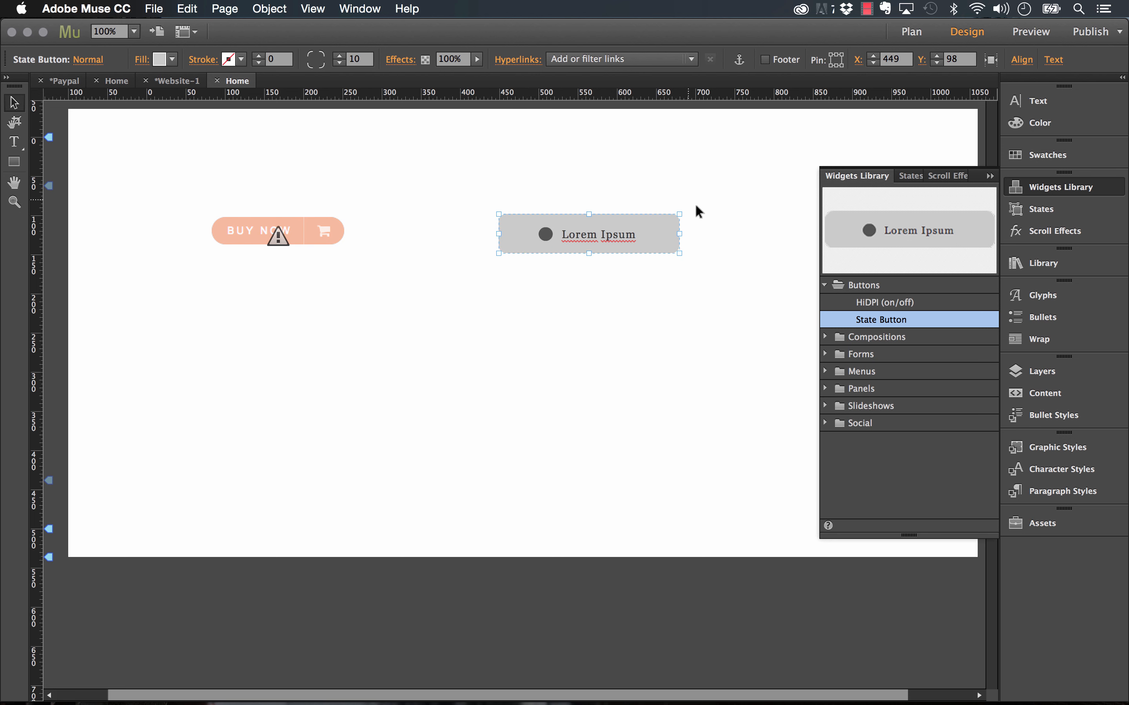
{"action": "left_click", "coordinate": [989, 176]}
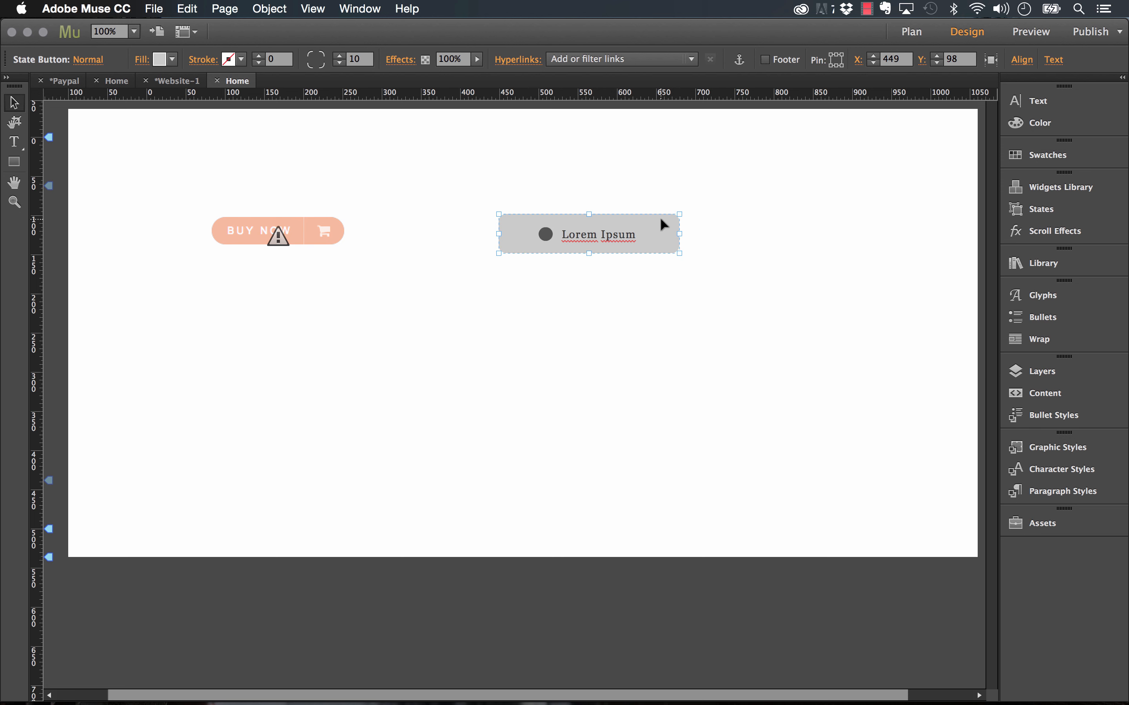
- Create a new graphic style from the State Button and name it paypal
{"action": "left_click", "coordinate": [1058, 447]}
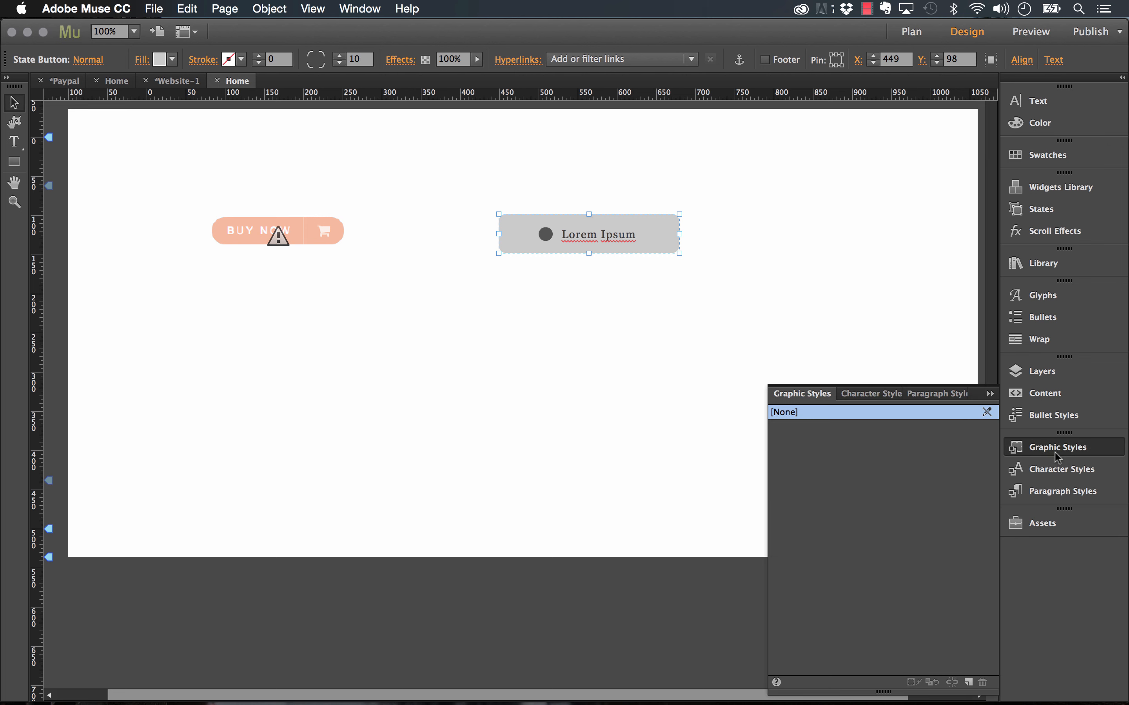
{"action": "left_click", "coordinate": [969, 684]}
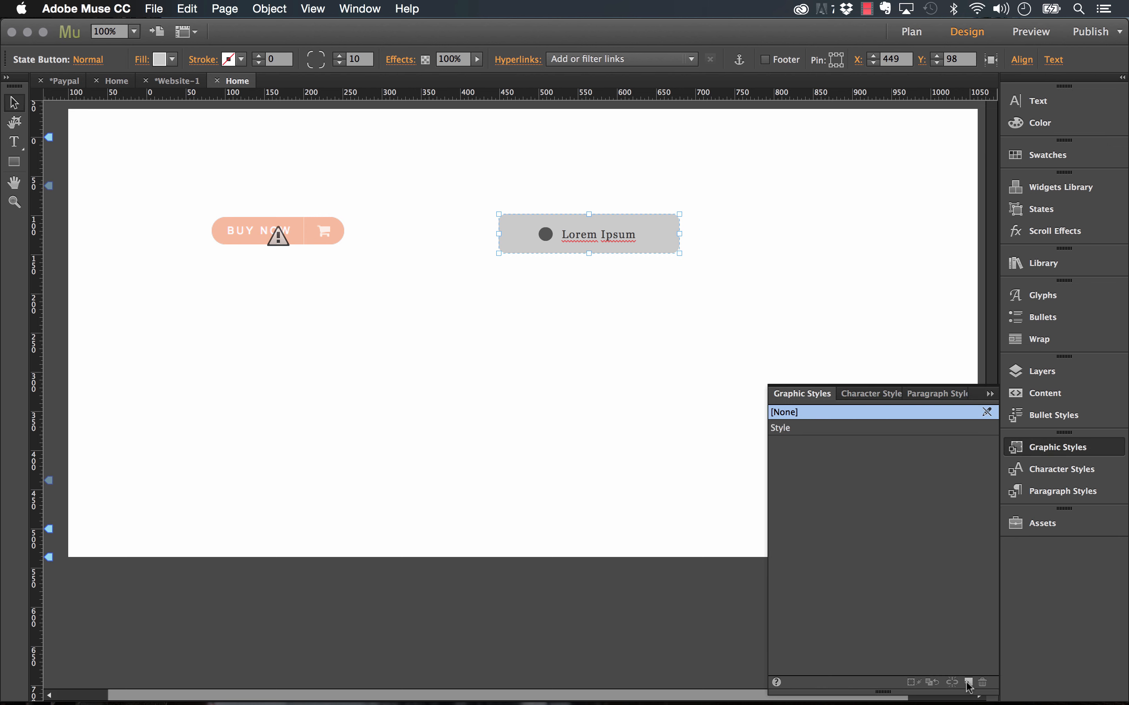
{"action": "double_click", "coordinate": [781, 428]}
{"action": "type", "text": "paypal"}
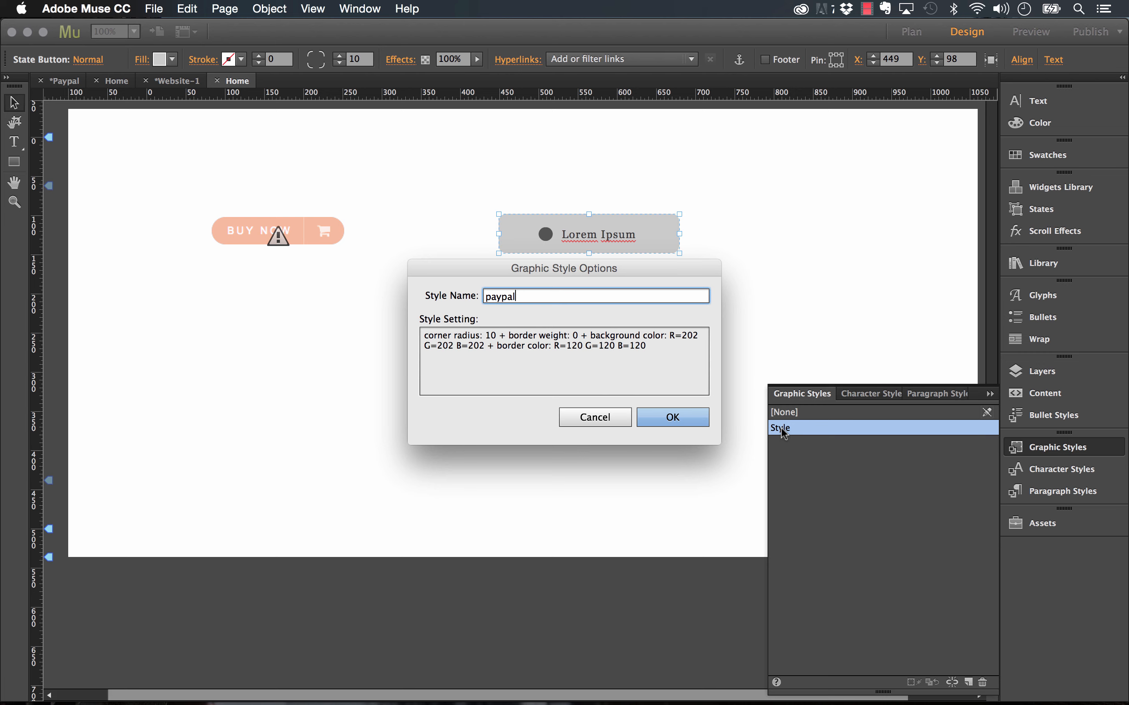
{"action": "left_click", "coordinate": [690, 416]}
- Enter paypal as the BUY NOW PayPal button's custom Graphic Style
{"action": "left_click", "coordinate": [332, 235]}
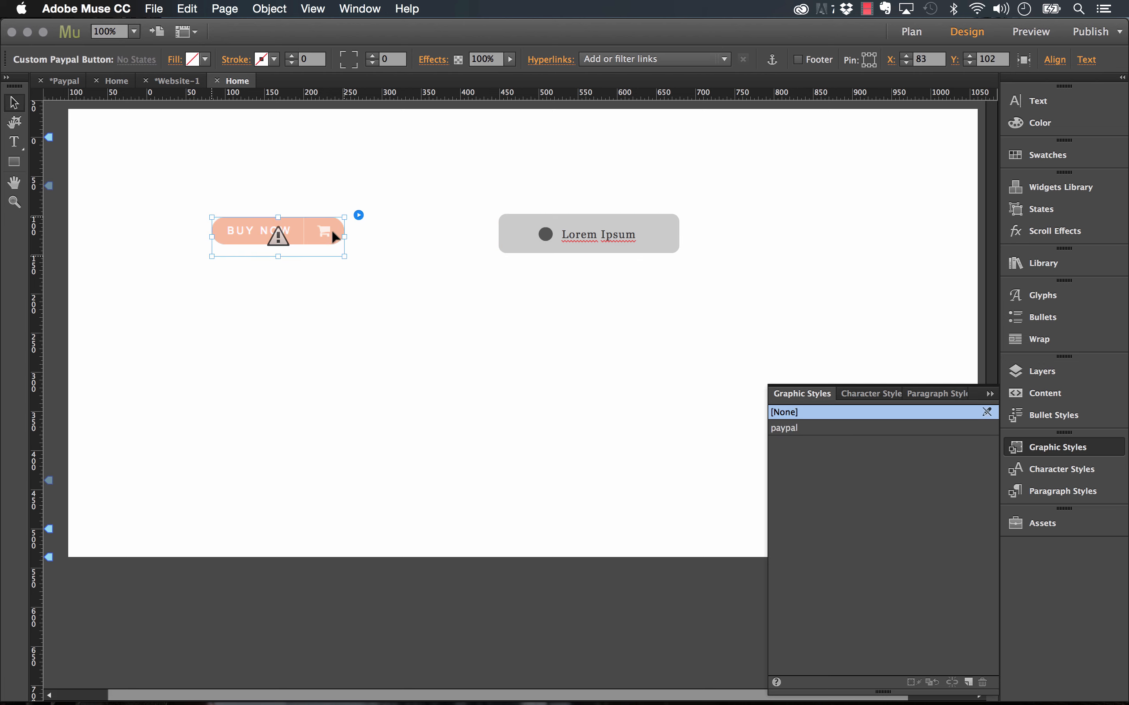
{"action": "left_click", "coordinate": [358, 216]}
{"action": "left_click", "coordinate": [440, 193]}
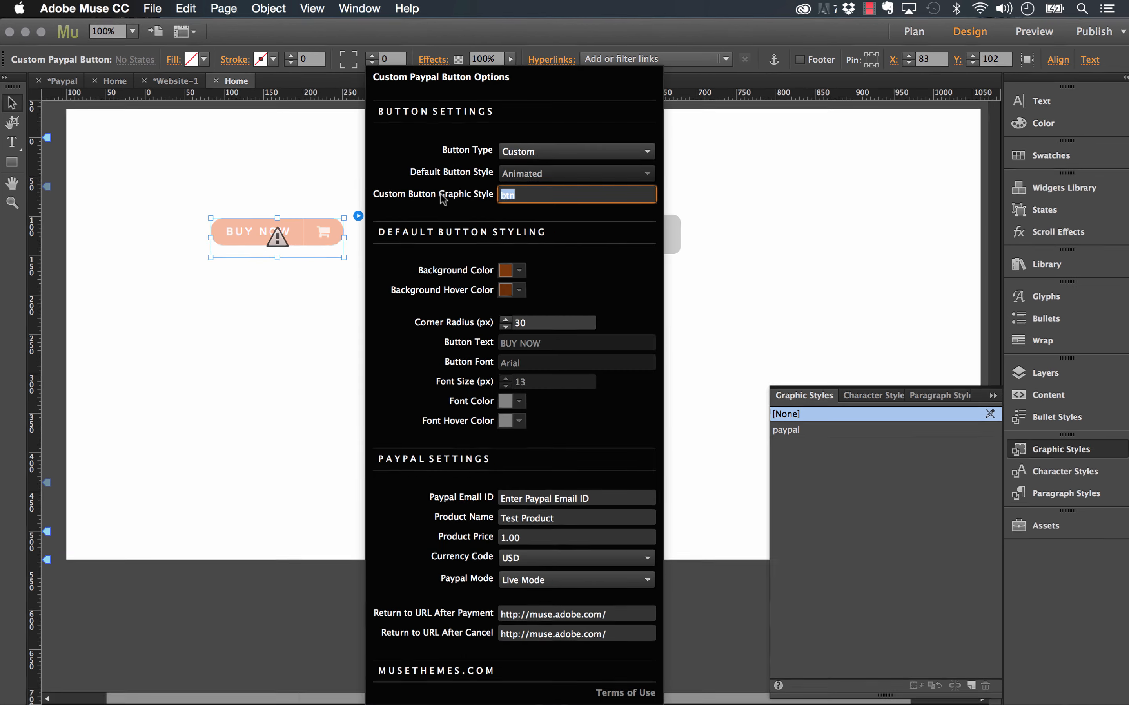
{"action": "type", "text": "paypal"}
{"action": "key", "text": "Return"}
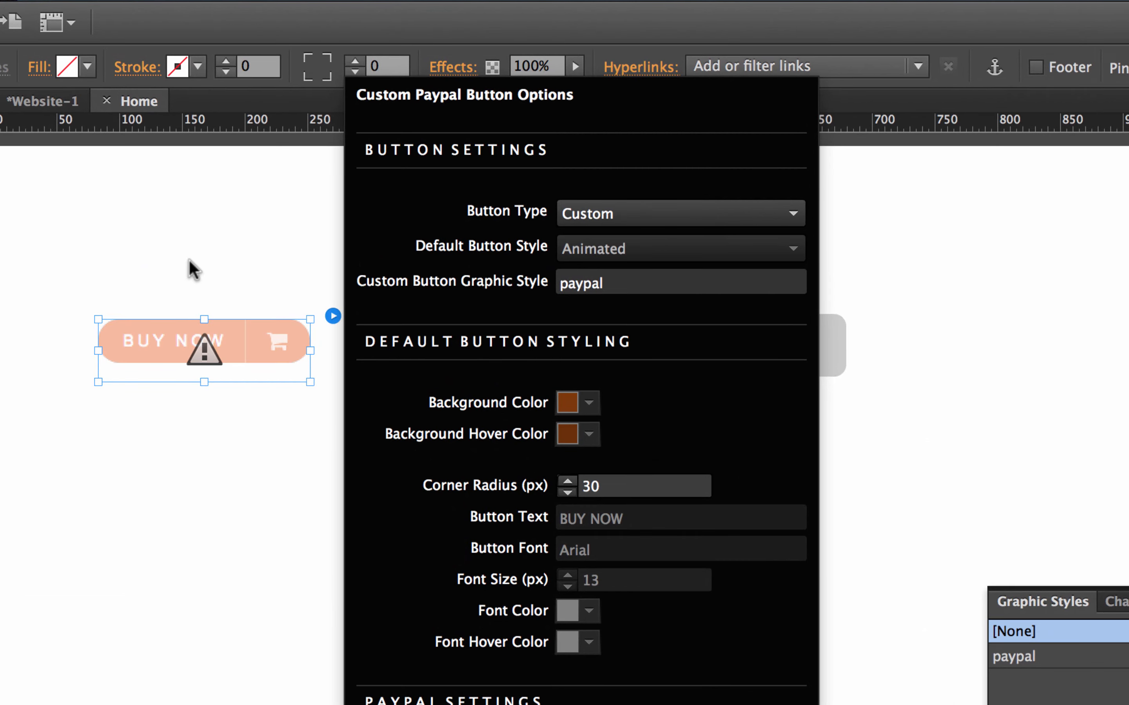
- Preview the page in Firefox and test the Lorem Ipsum button's PayPal link
{"action": "left_click", "coordinate": [149, 252]}
{"action": "left_click", "coordinate": [44, 1]}
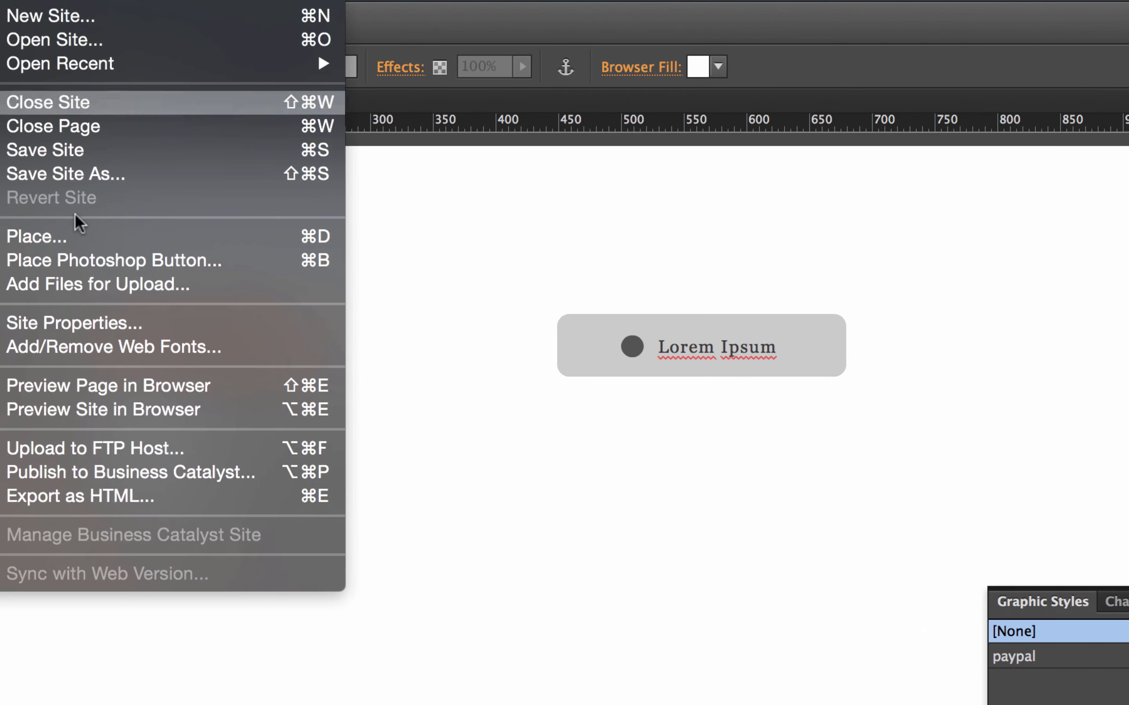
{"action": "left_click", "coordinate": [108, 385]}
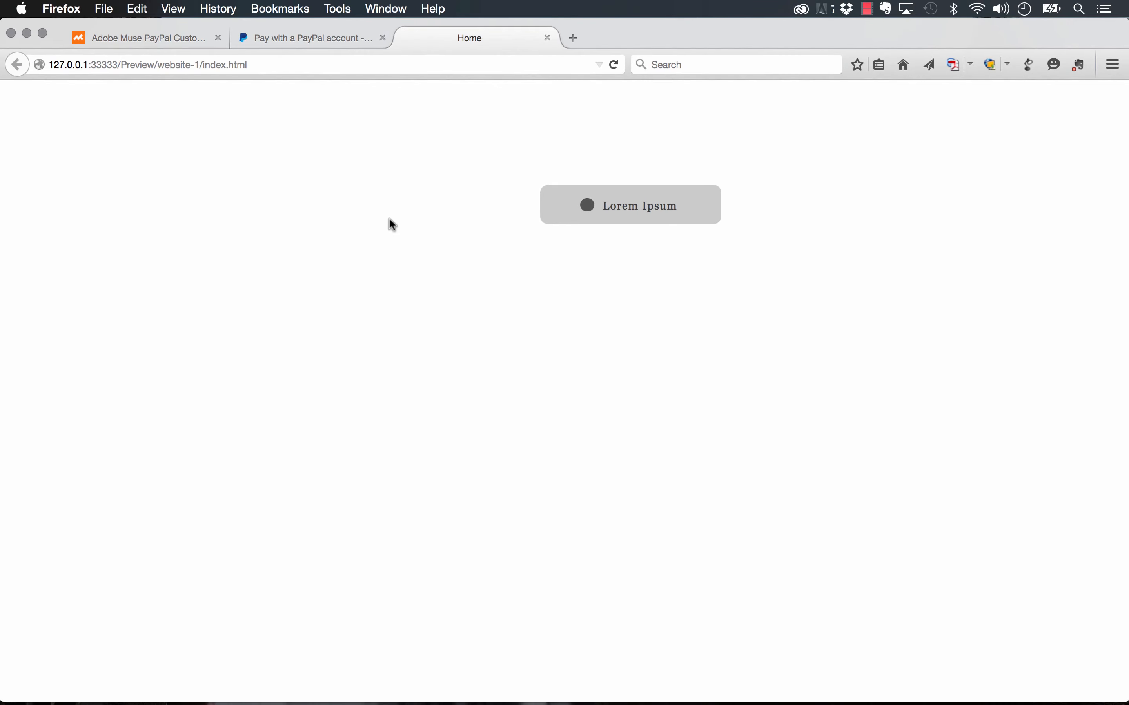
{"action": "left_click", "coordinate": [629, 209]}
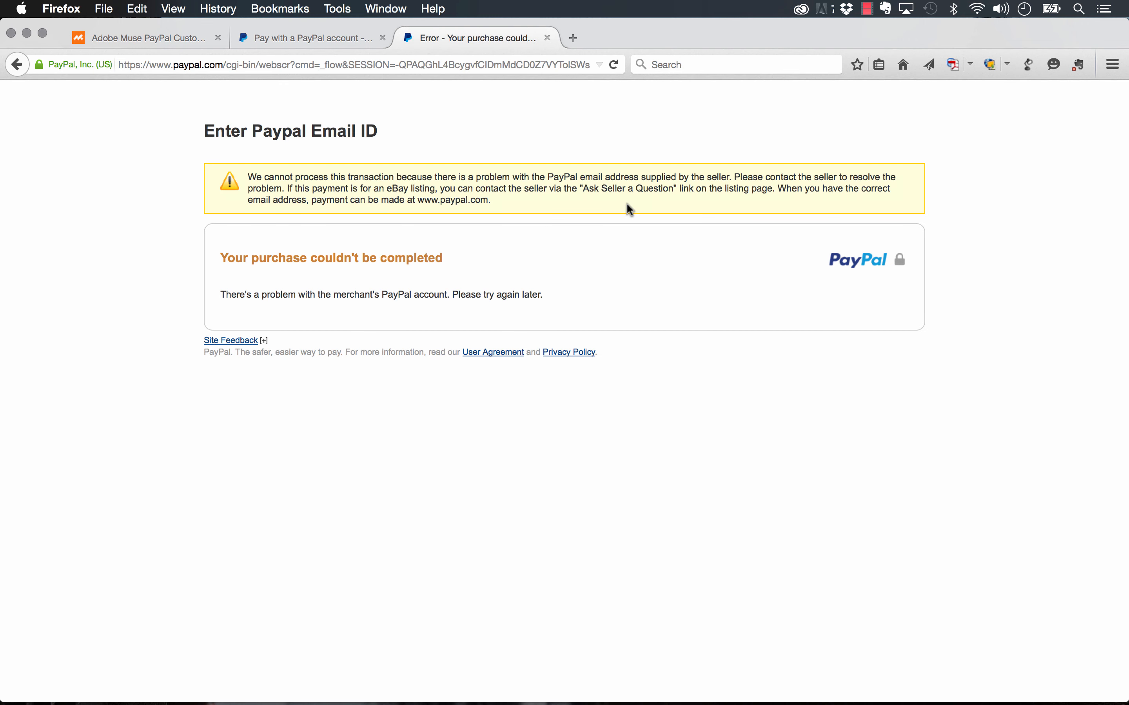
- Delete the Lorem Ipsum button from the Muse page
{"action": "left_click", "coordinate": [513, 685]}
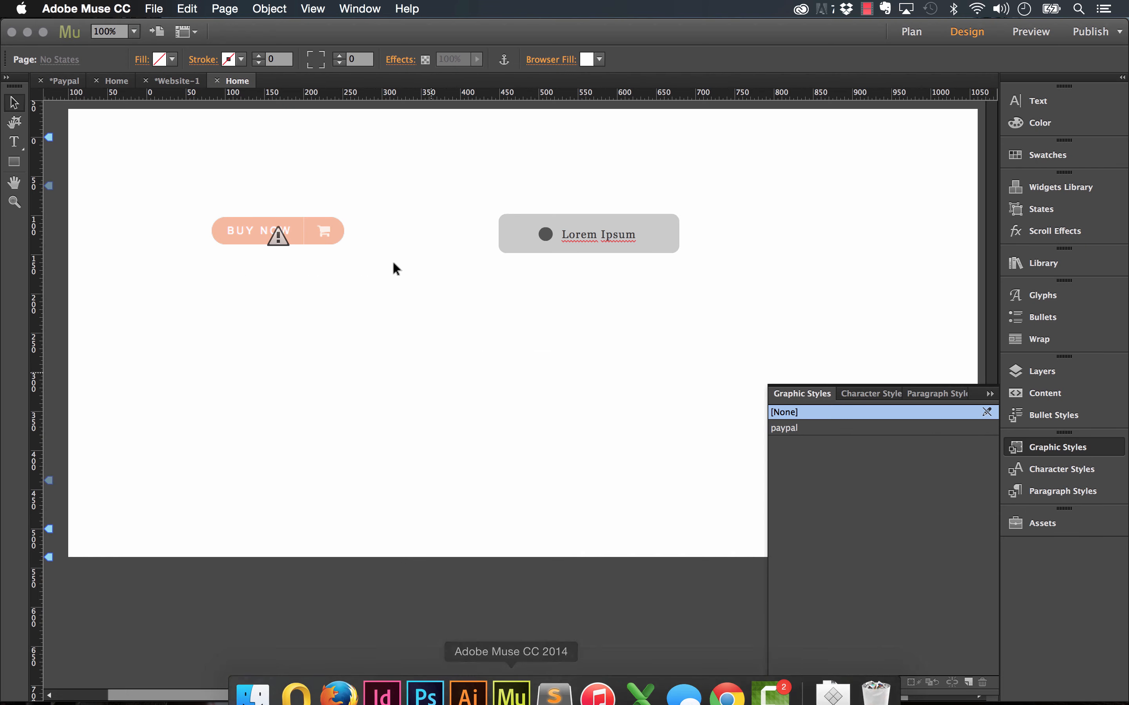
{"action": "left_click", "coordinate": [555, 232]}
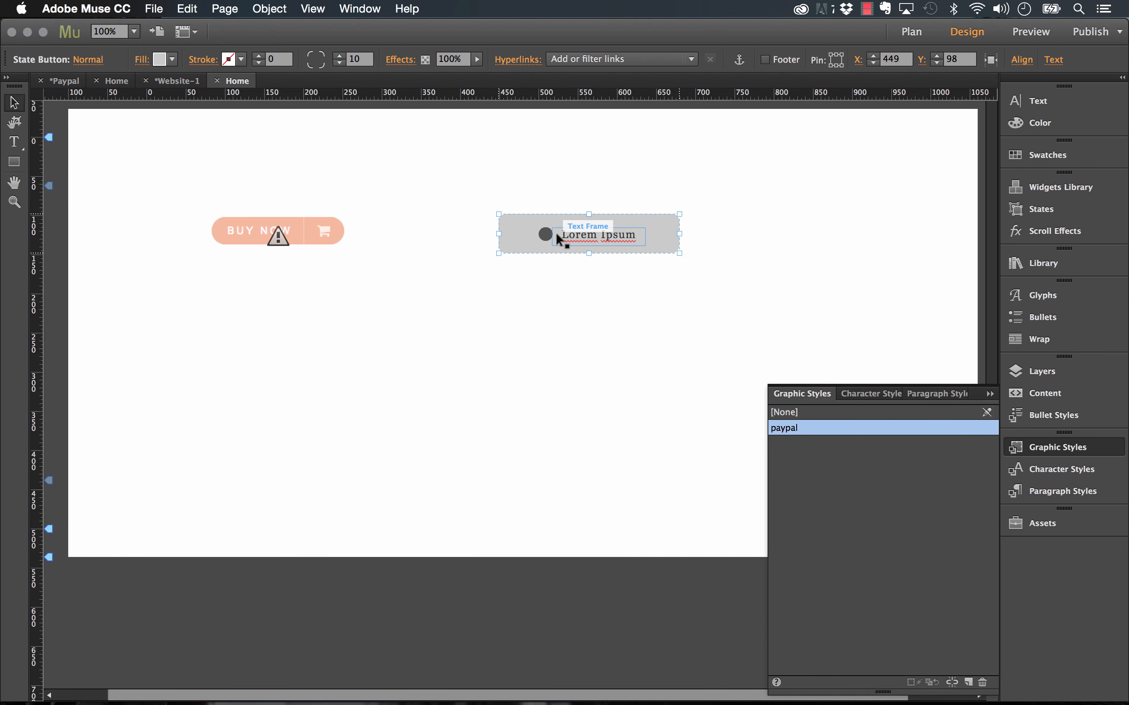
{"action": "key", "text": "Delete"}
- Set the PayPal button to Default type with corner radius 10 and button text PURCHASE
{"action": "left_click", "coordinate": [312, 238]}
{"action": "left_click", "coordinate": [358, 215]}
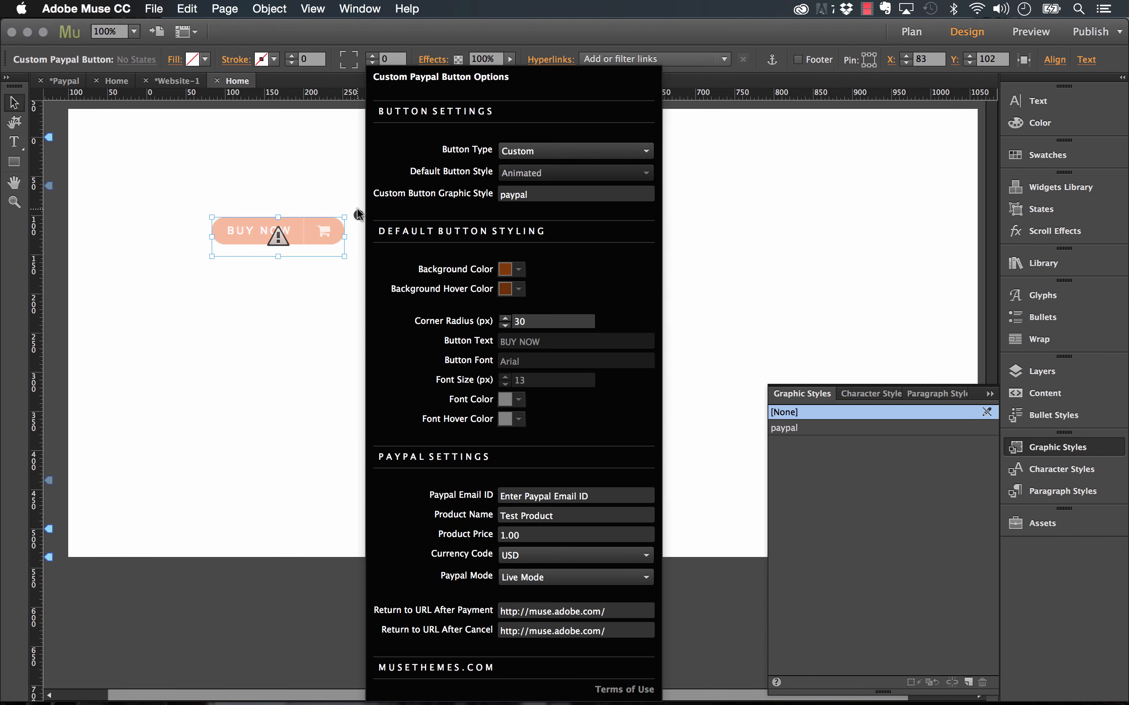
{"action": "left_click", "coordinate": [537, 151]}
{"action": "left_click", "coordinate": [535, 167]}
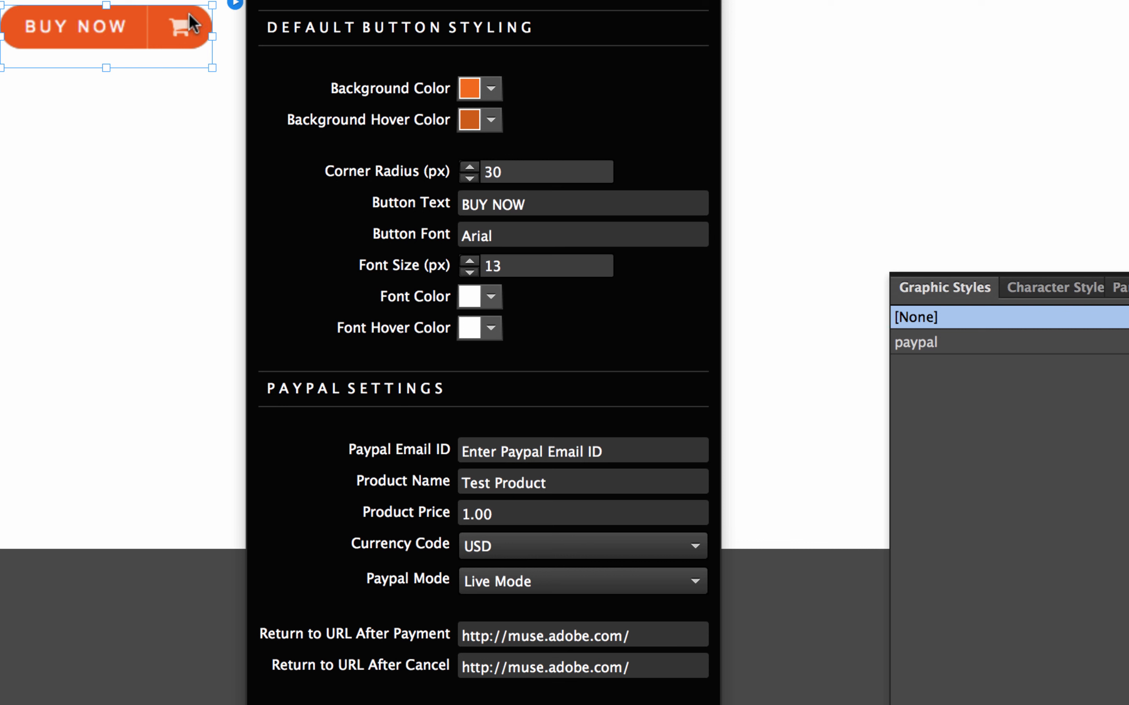
{"action": "left_click", "coordinate": [541, 176]}
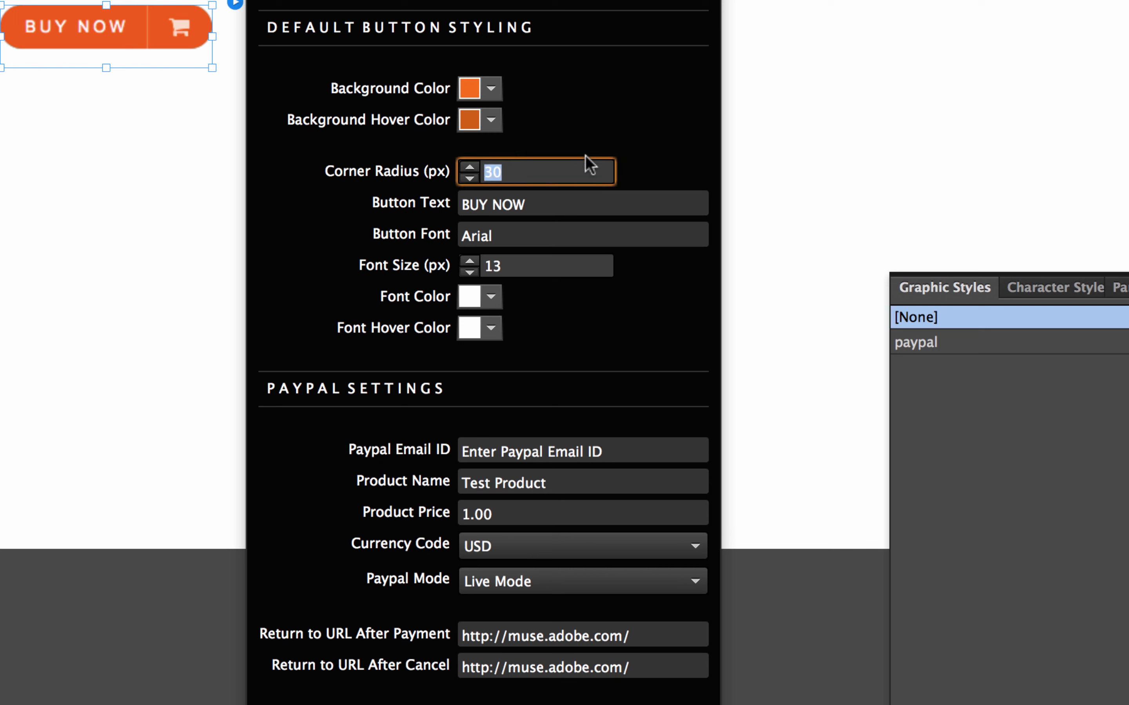
{"action": "type", "text": "10"}
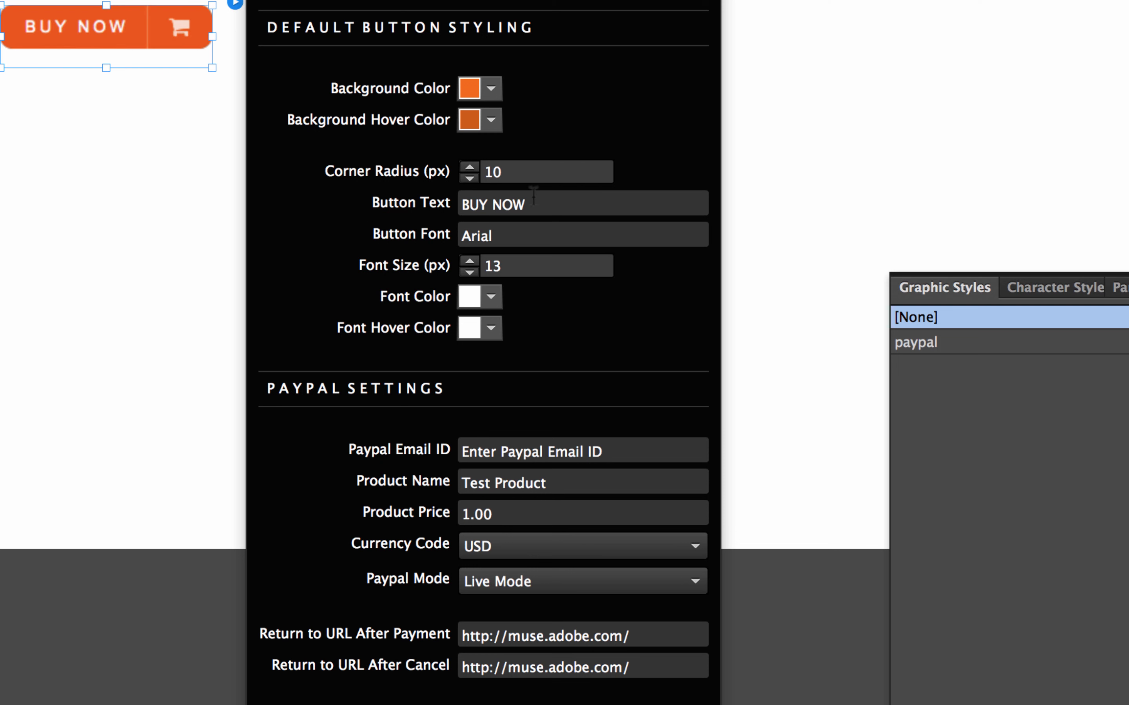
{"action": "left_click", "coordinate": [478, 205]}
{"action": "type", "text": "PURCHASE"}
{"action": "key", "text": "Tab"}
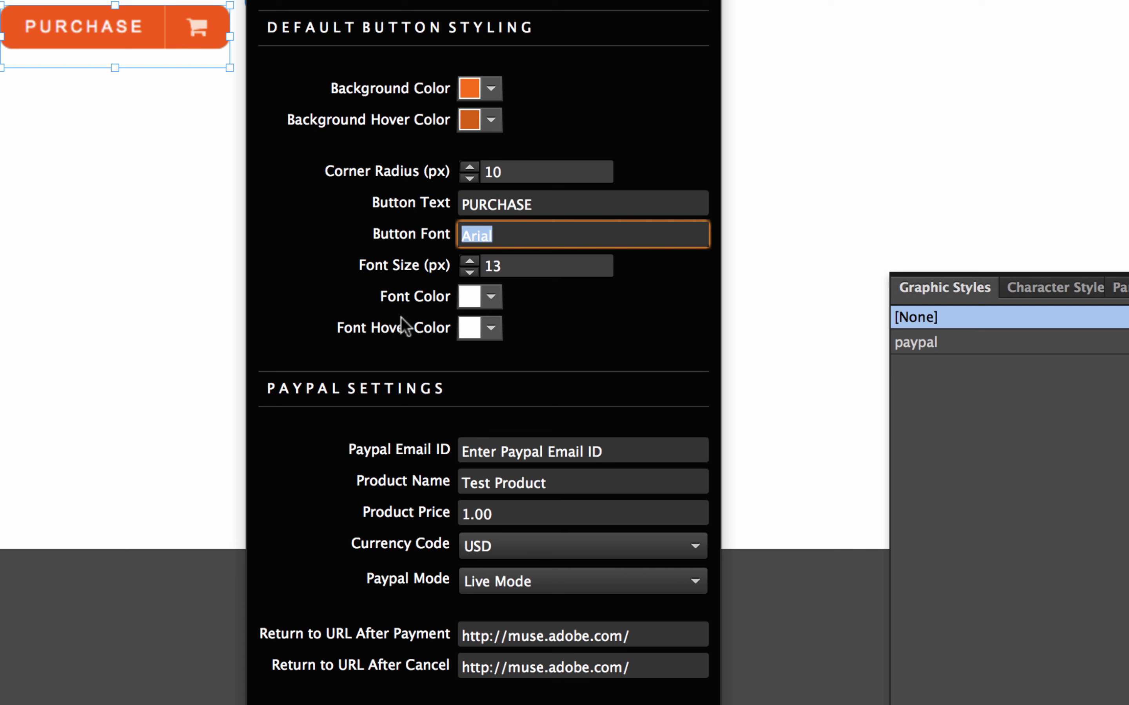
{"action": "left_click", "coordinate": [540, 247]}
{"action": "left_click", "coordinate": [202, 698]}
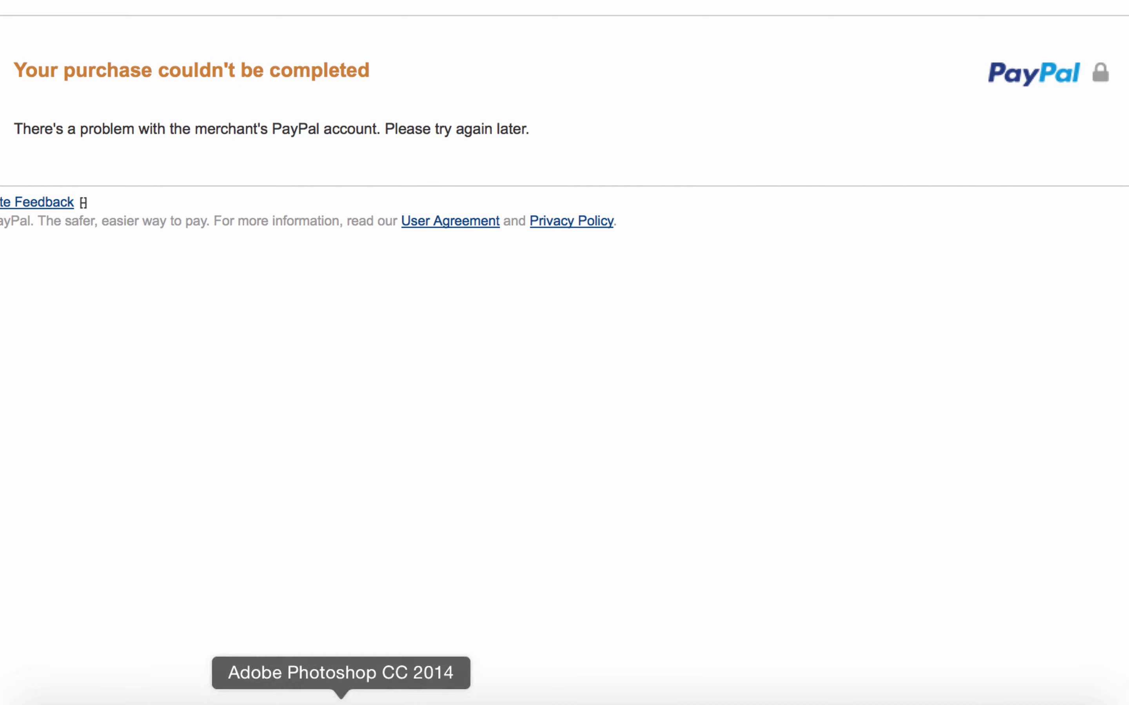
{"action": "left_click", "coordinate": [479, 698]}
- Enter the seller's PayPal e-mail, product name Running Shoes, price 69.99, keeping currency USD
{"action": "left_click", "coordinate": [252, 4]}
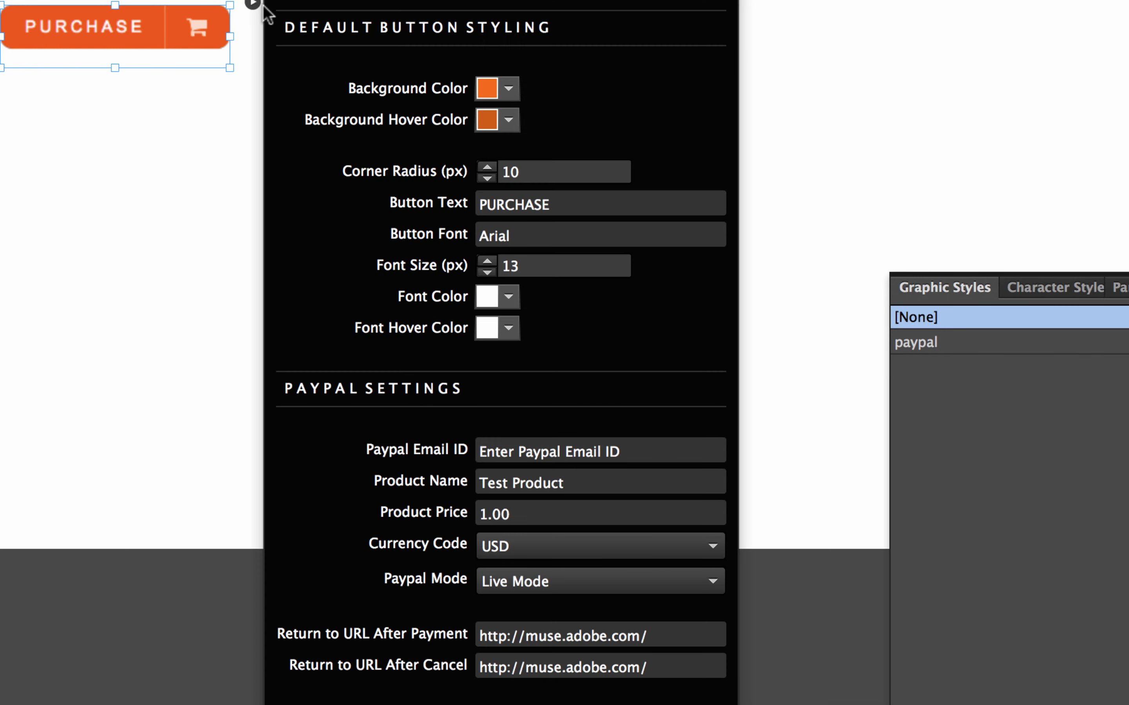
{"action": "left_click", "coordinate": [640, 441]}
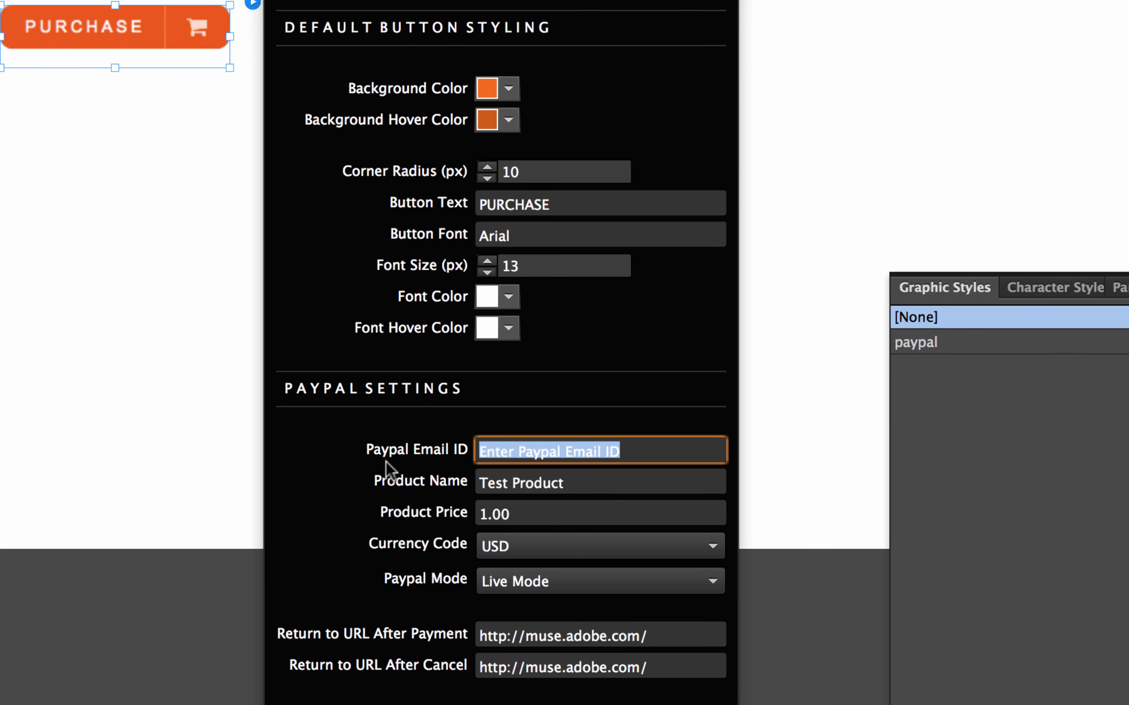
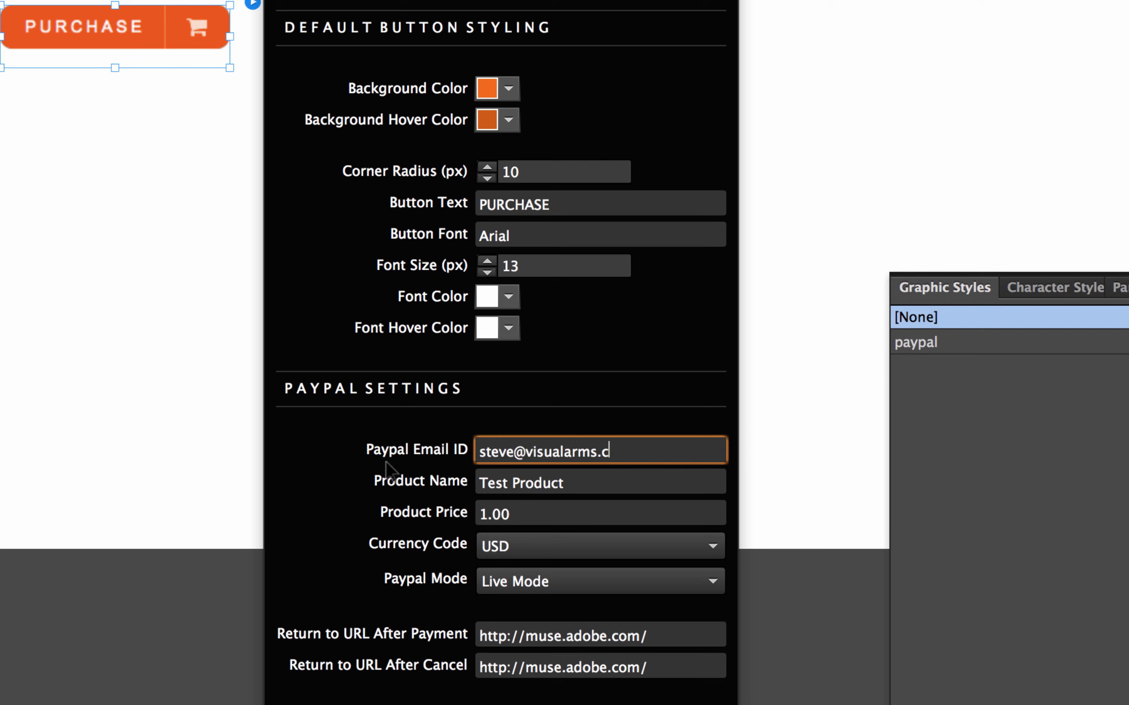
{"action": "key", "text": "Tab"}
{"action": "left_click", "coordinate": [572, 481]}
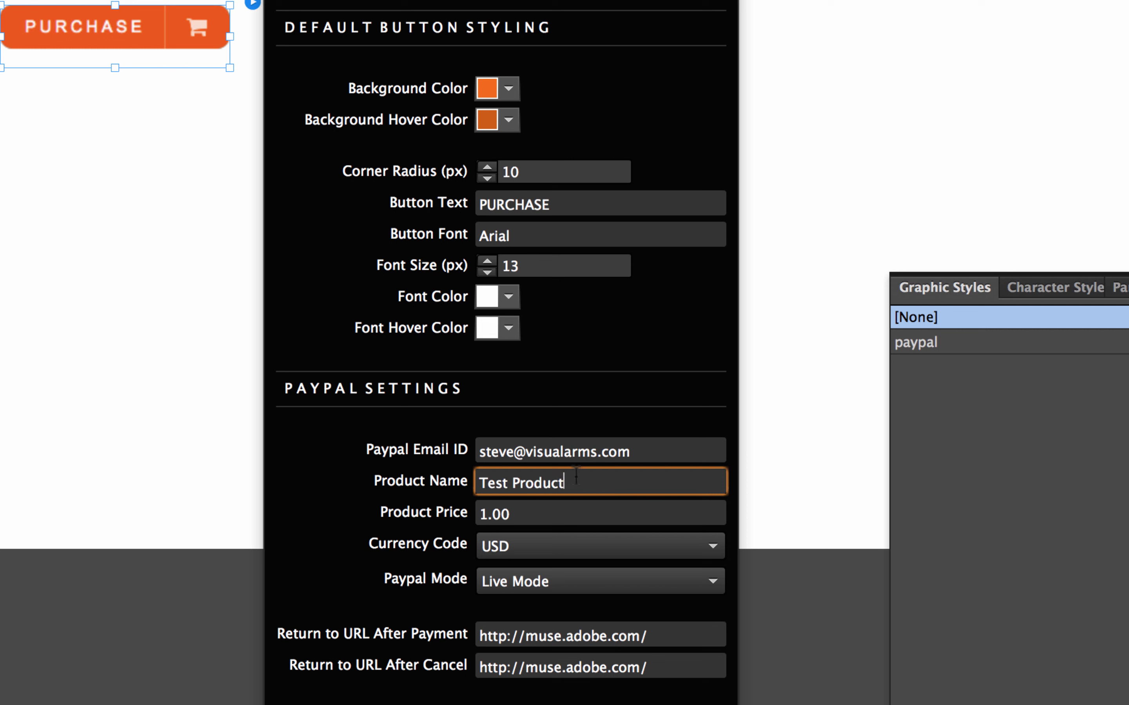
{"action": "left_click_drag", "start_coordinate": [572, 481], "coordinate": [403, 476]}
{"action": "type", "text": "Running Shoes"}
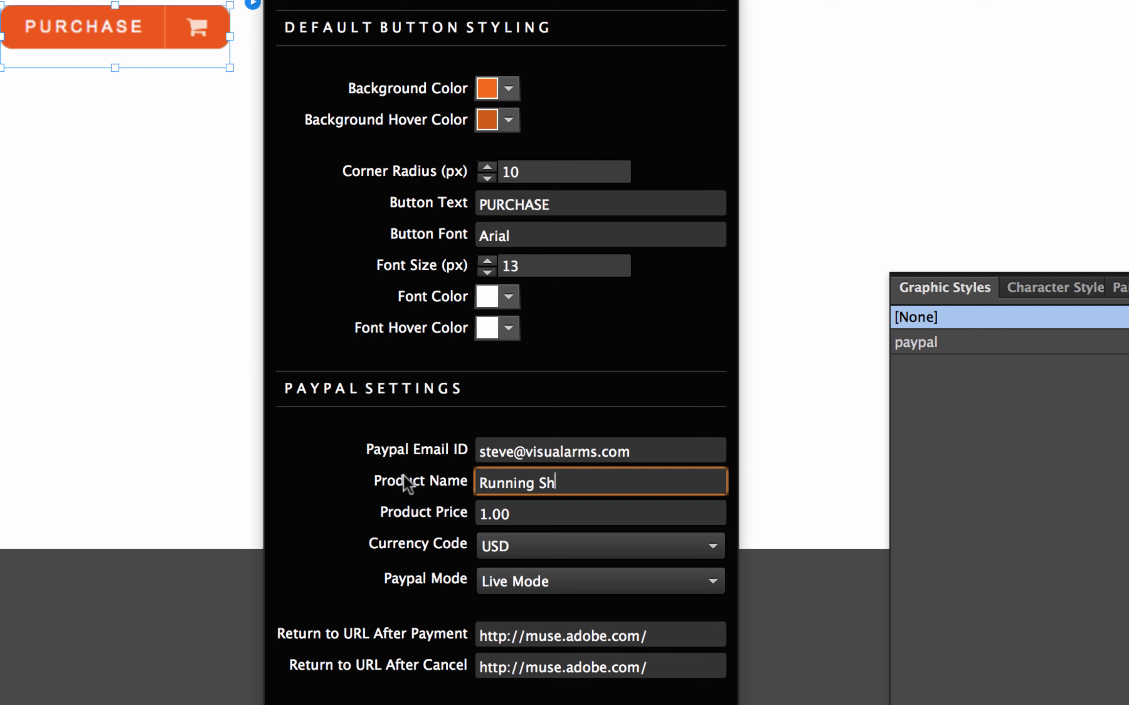
{"action": "key", "text": "Tab"}
{"action": "type", "text": "69.99"}
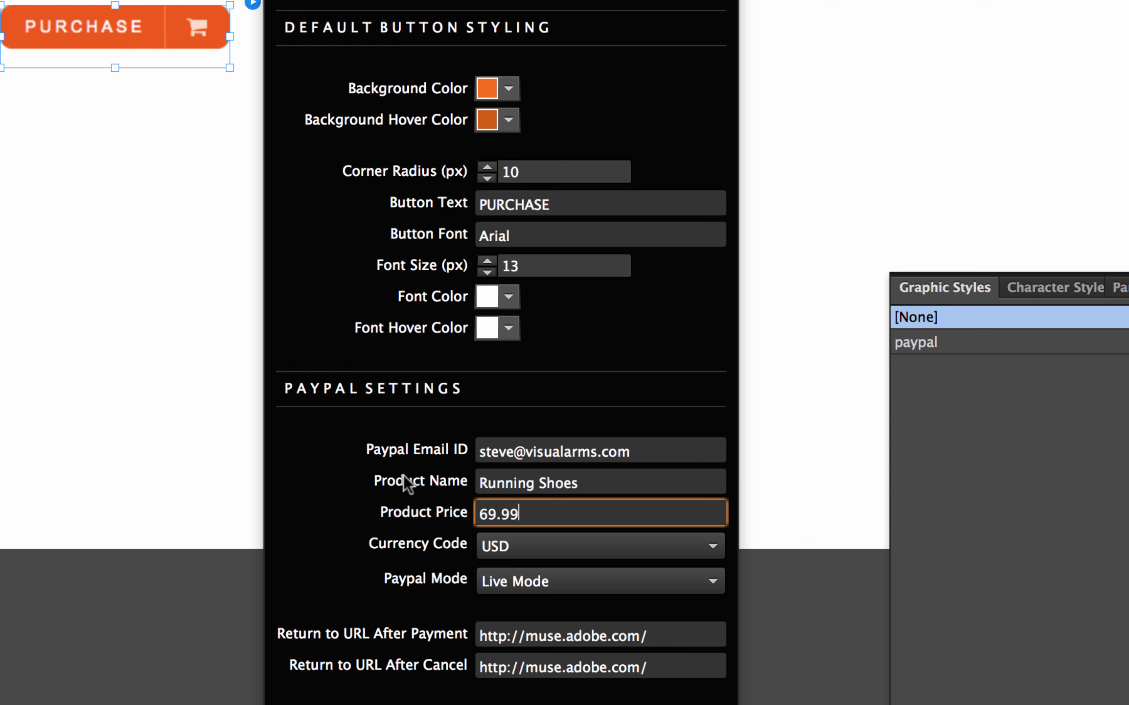
{"action": "key", "text": "Tab"}
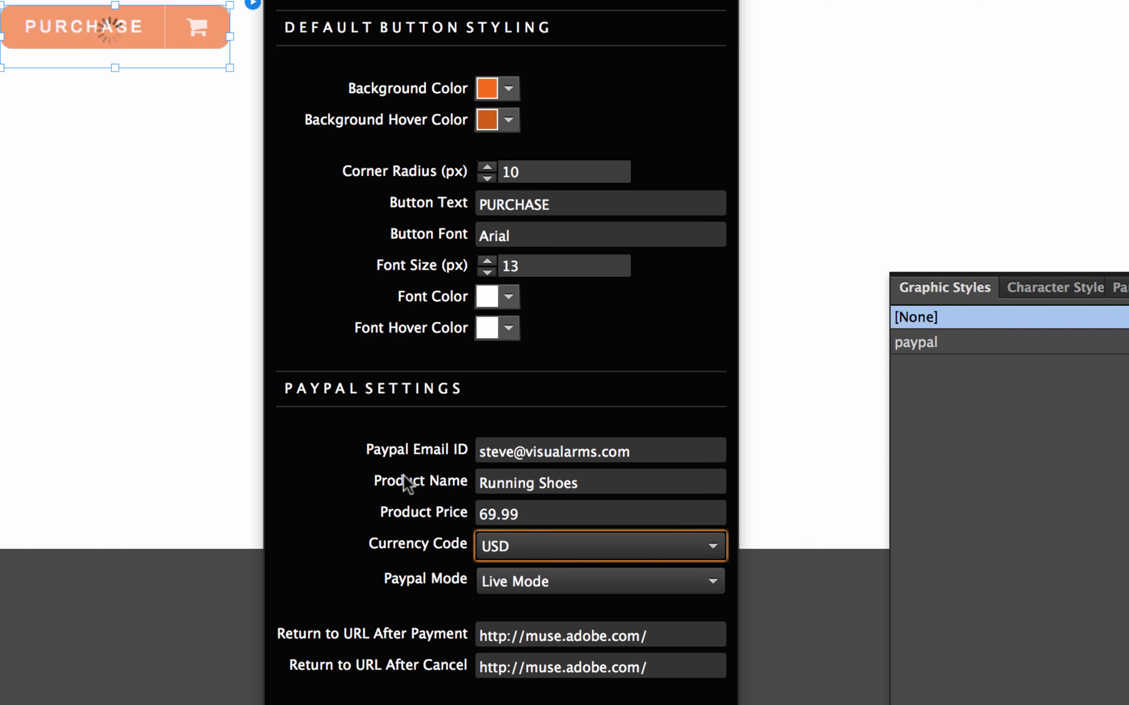
{"action": "left_click", "coordinate": [533, 554]}
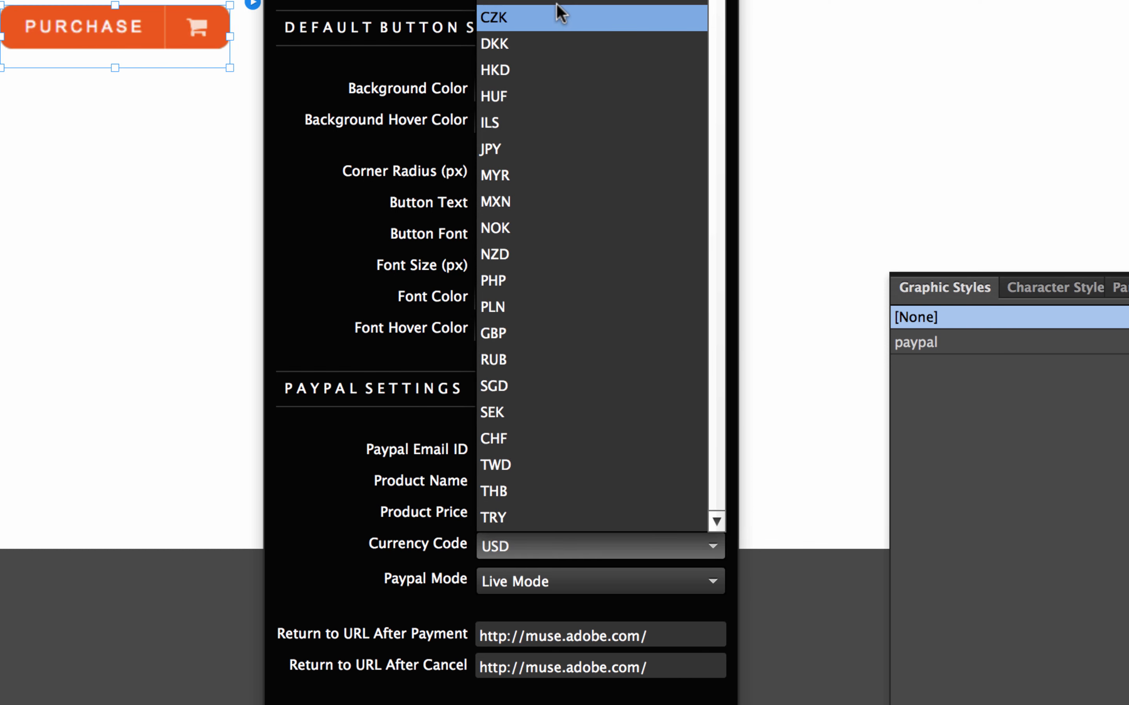
{"action": "left_click", "coordinate": [360, 214]}
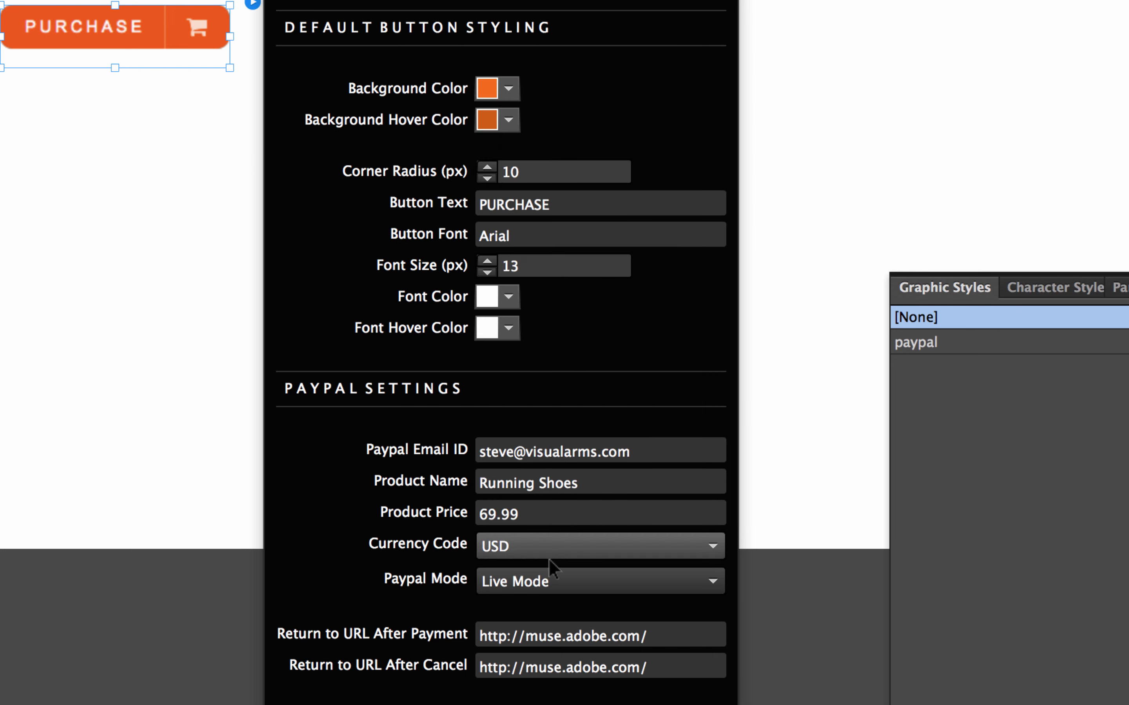
- Keep Live Mode selected in the Paypal Mode dropdown
{"action": "left_click", "coordinate": [532, 587]}
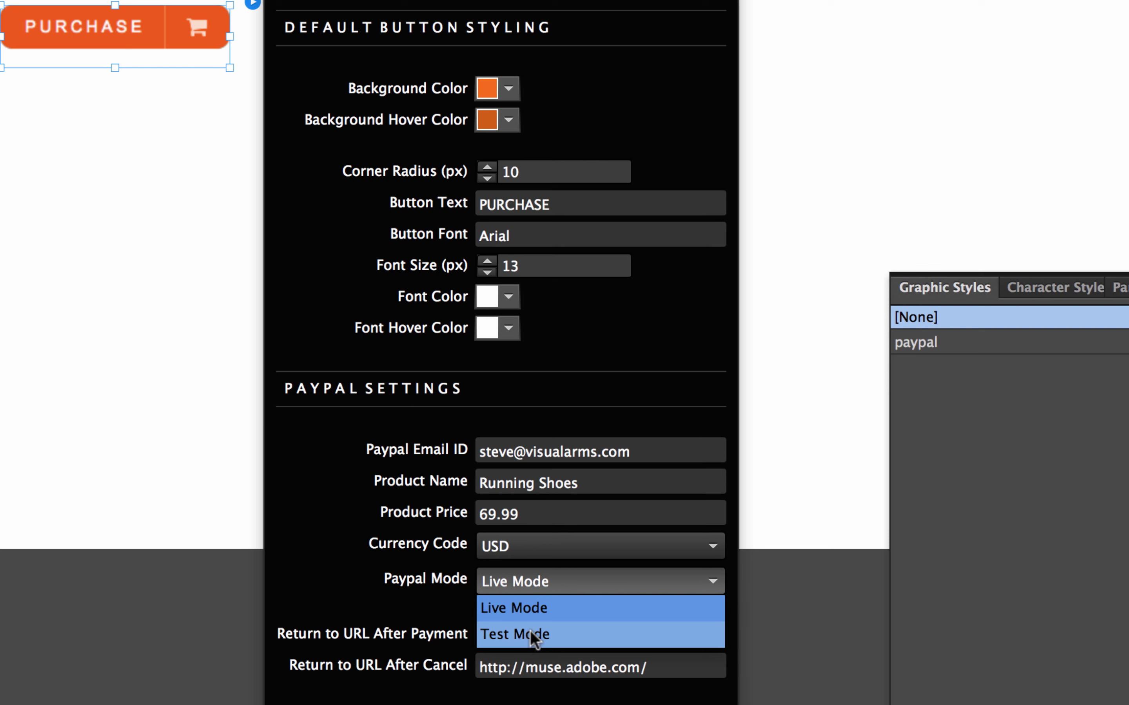
{"action": "left_click", "coordinate": [536, 608]}
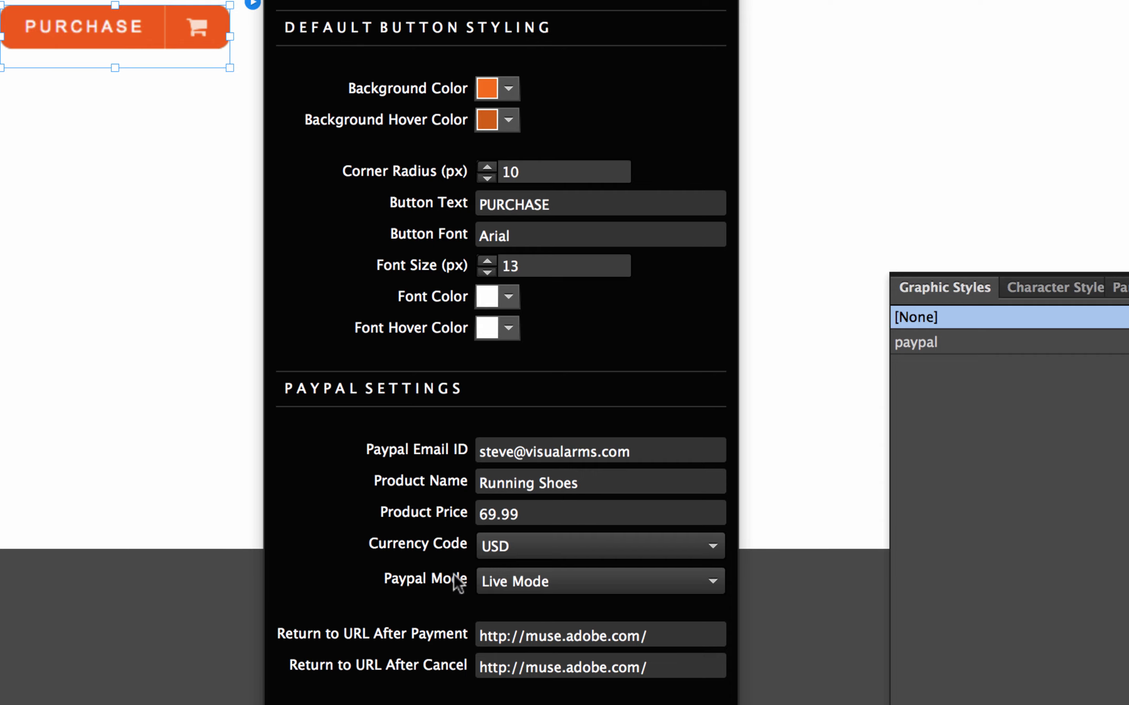
- Preview the page in Firefox and click PURCHASE to reach checkout for Running Shoes at $69.99
{"action": "left_click", "coordinate": [164, 301]}
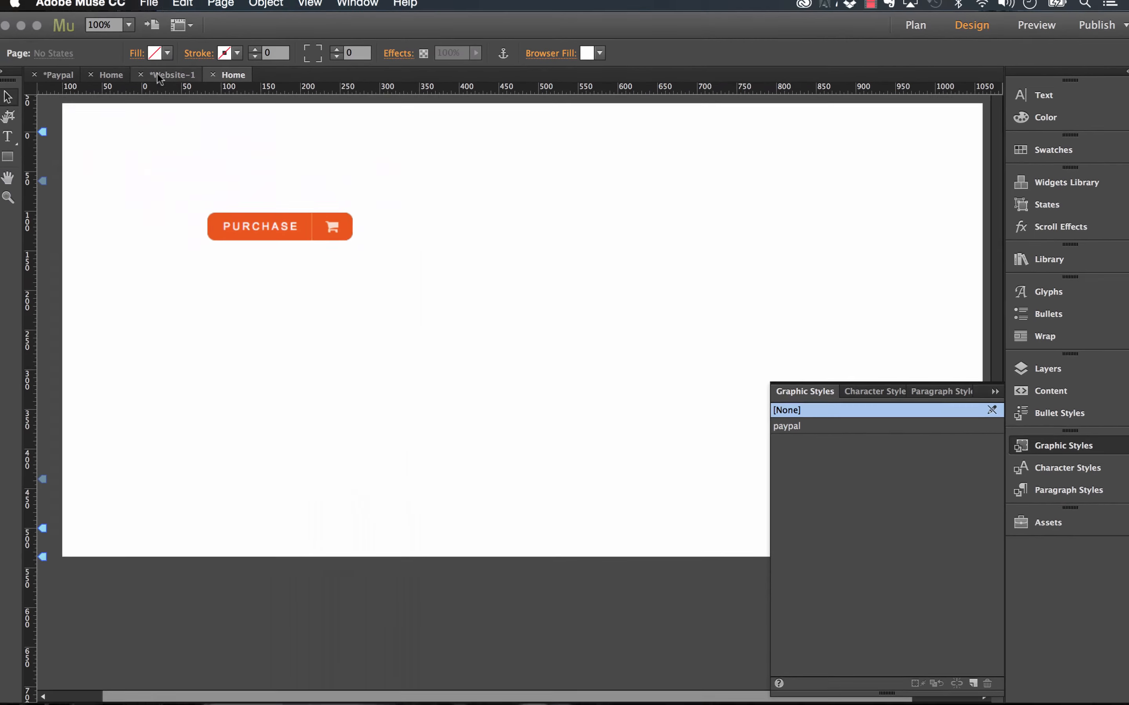
{"action": "left_click", "coordinate": [154, 8]}
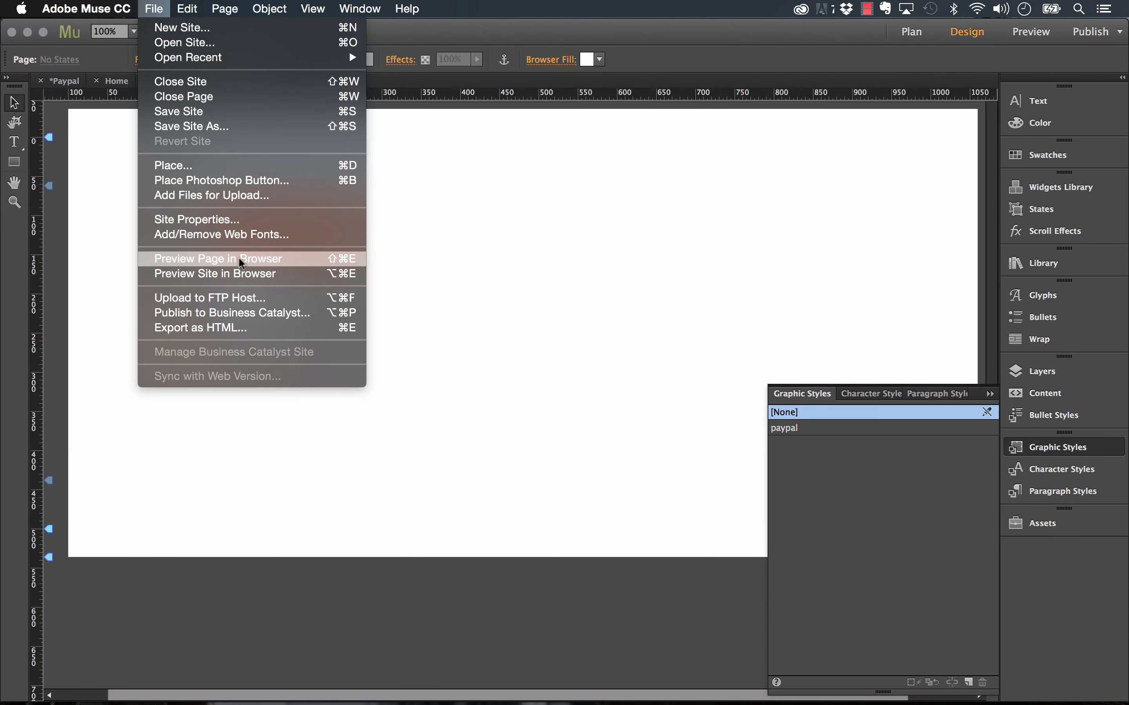
{"action": "left_click", "coordinate": [239, 258]}
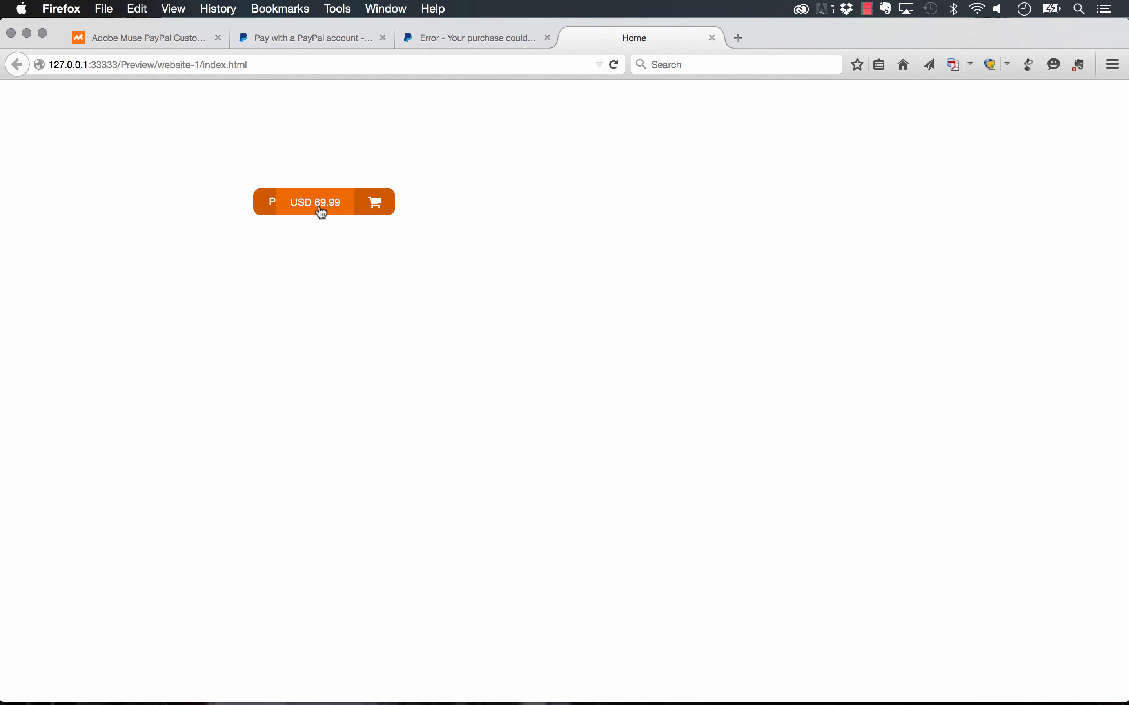
{"action": "left_click", "coordinate": [322, 212]}
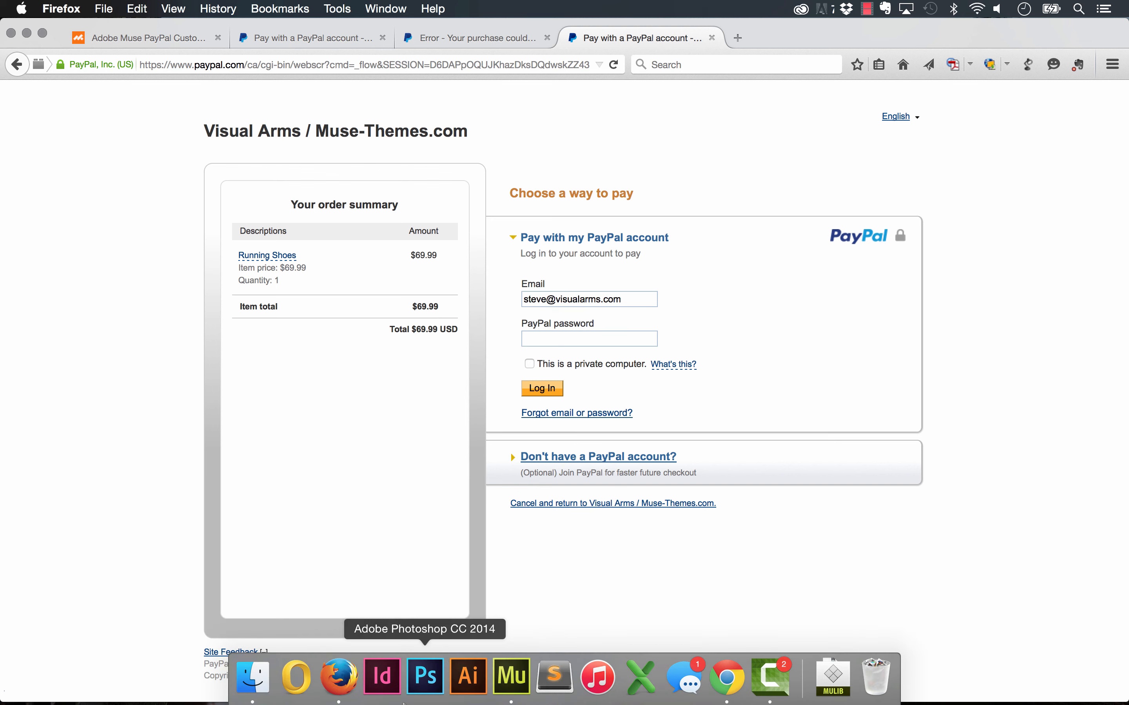
- Back in Muse, nudge the PURCHASE button a little lower on the Home page
{"action": "left_click", "coordinate": [513, 676]}
{"action": "mouse_move", "coordinate": [335, 230]}
{"action": "left_mouse_down"}
{"action": "mouse_move", "coordinate": [330, 261]}
{"action": "mouse_move", "coordinate": [351, 265]}
{"action": "mouse_move", "coordinate": [332, 243]}
{"action": "left_mouse_up"}
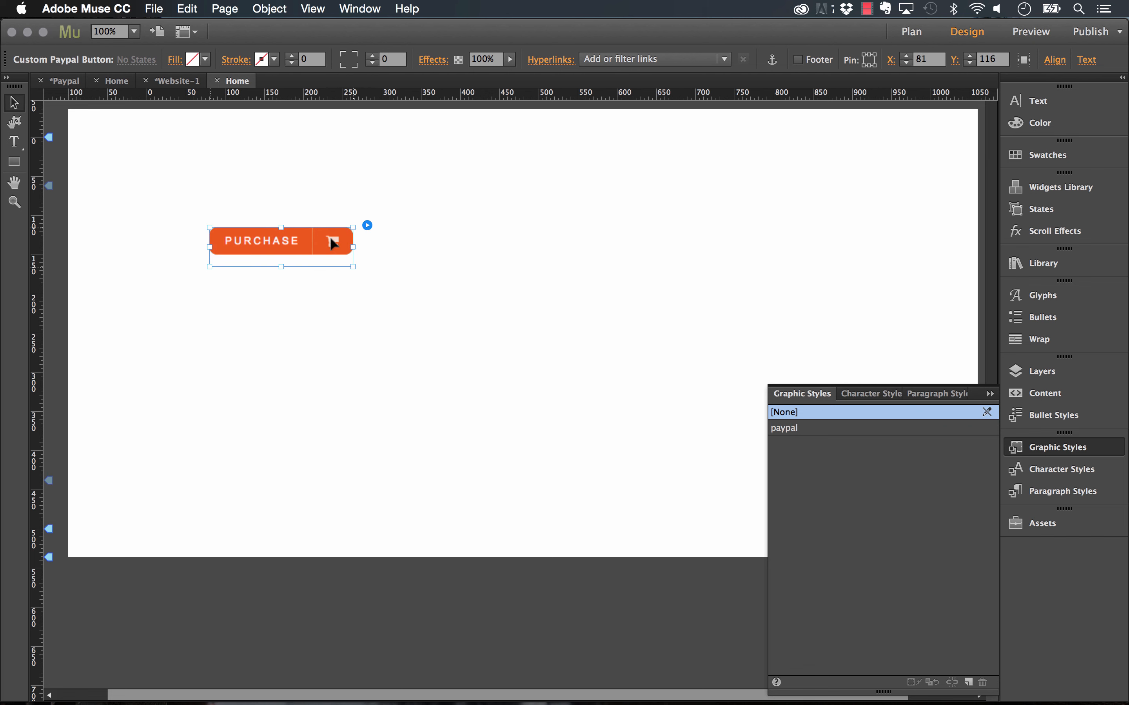